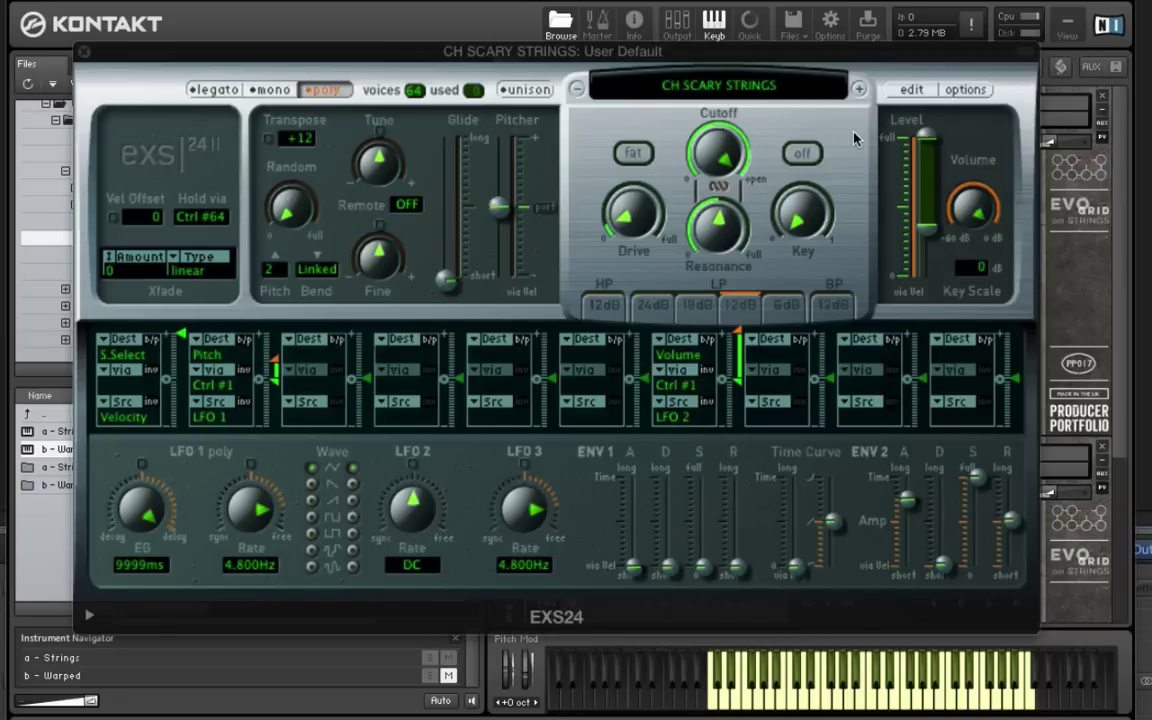
# - Open the EXS24 editor to review the CH SCARY STRINGS zones spanning C-2 to G8
pyautogui.click(915, 90)
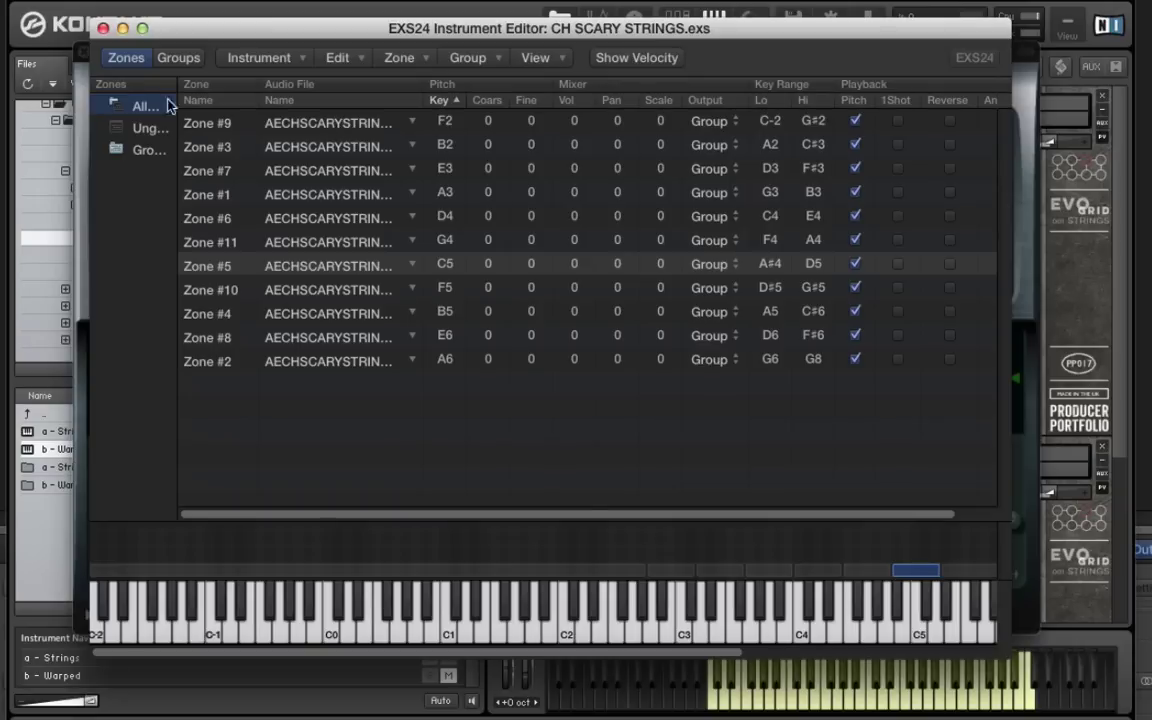
# - Close the EXS24 editor and window, then scroll the a - Strings Evo grid to see the diagonal pattern
pyautogui.click(103, 28)
pyautogui.click(86, 54)
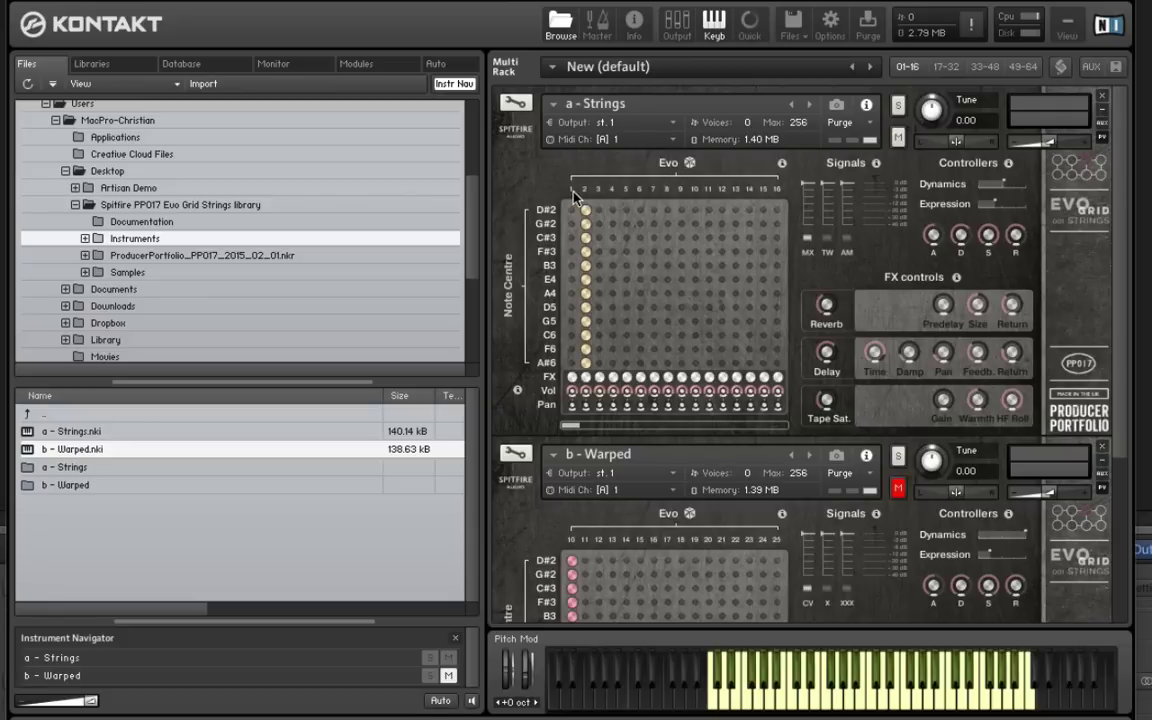
pyautogui.moveTo(576, 426); pyautogui.dragTo(543, 434)
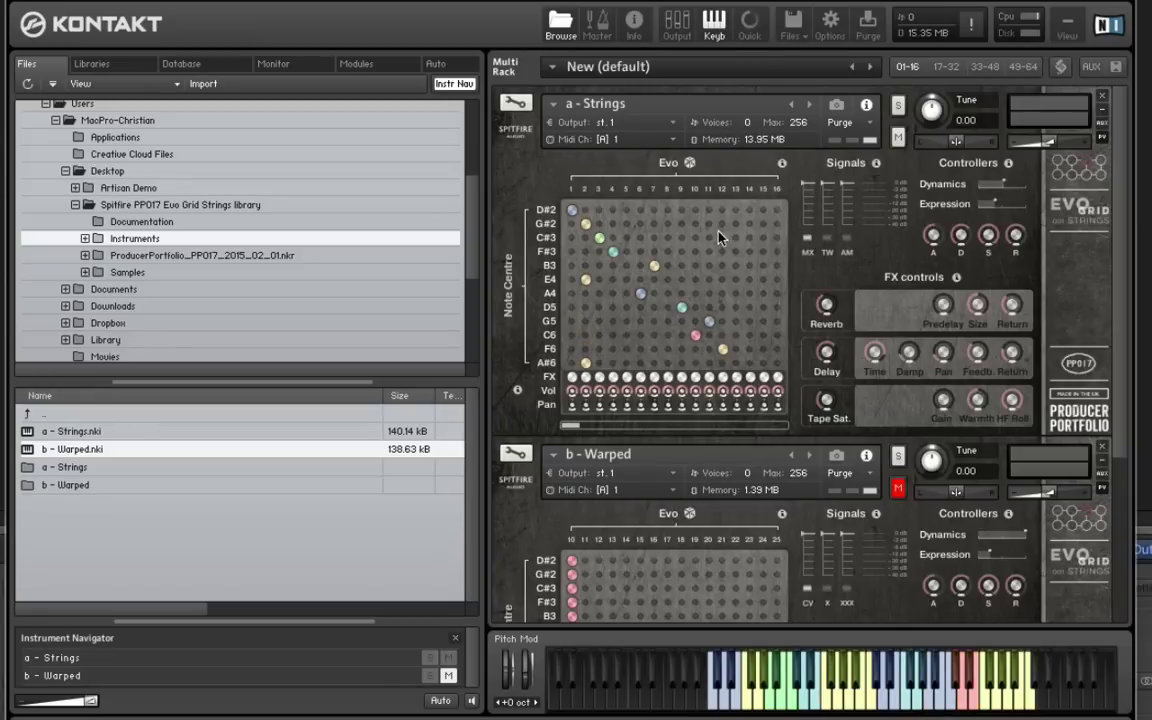
# - Turn Evo off on a - Strings so every note lines up in column 1
pyautogui.click(687, 163)
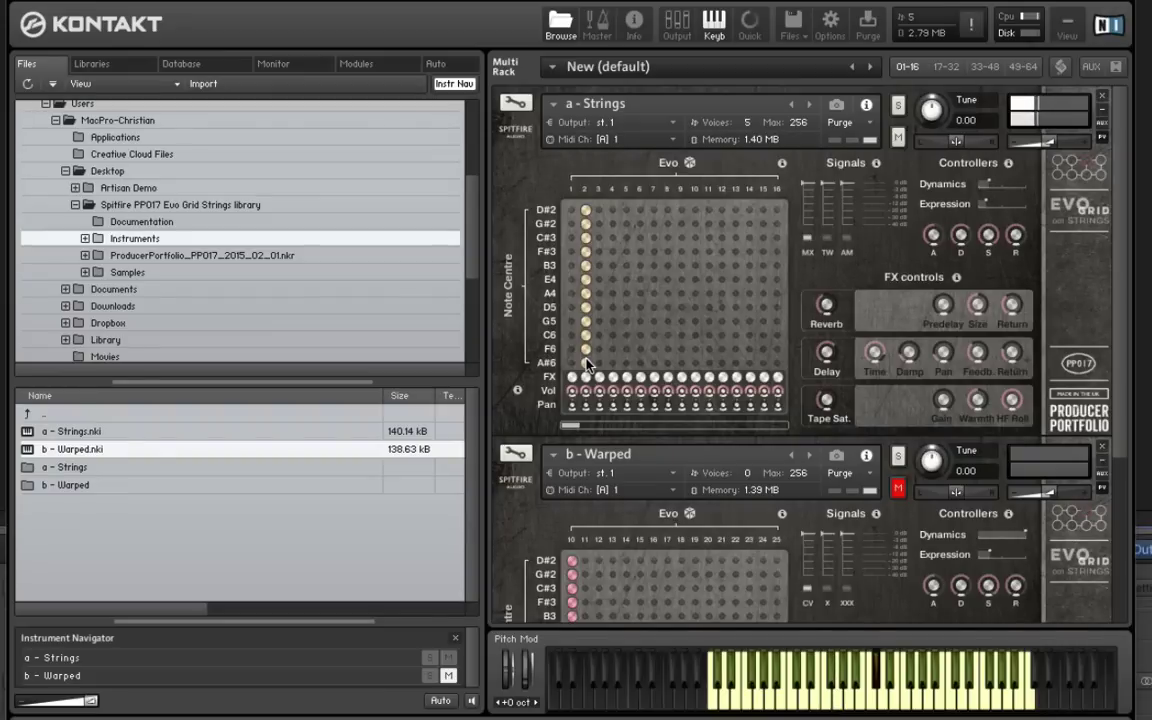
# - Shift all a - Strings notes through Evo columns 7 and 20, and lower reverb to -15.1 dB
pyautogui.click(658, 362)
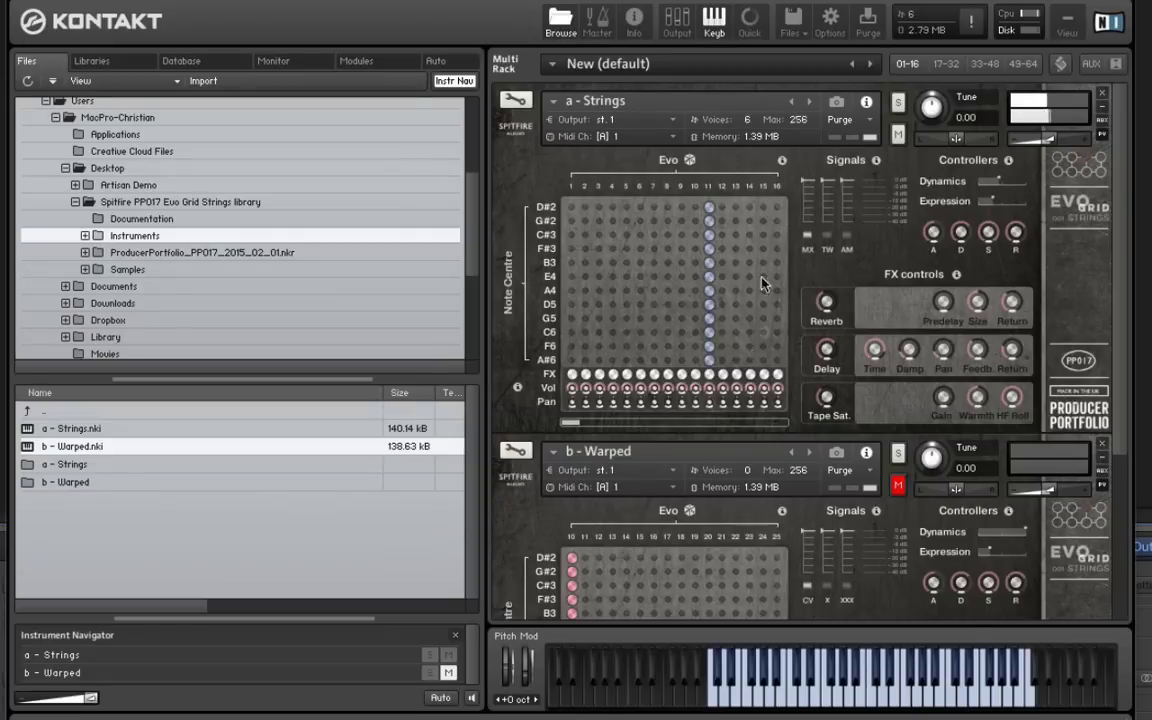
pyautogui.moveTo(572, 423); pyautogui.dragTo(650, 422)
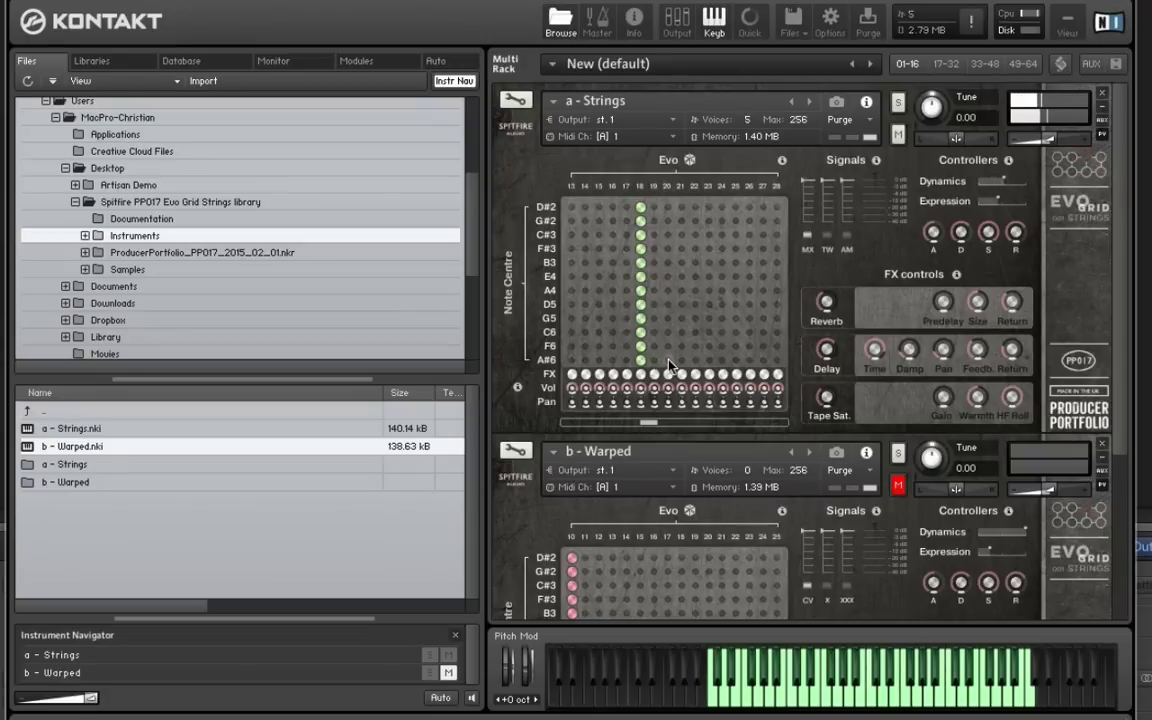
pyautogui.click(670, 362)
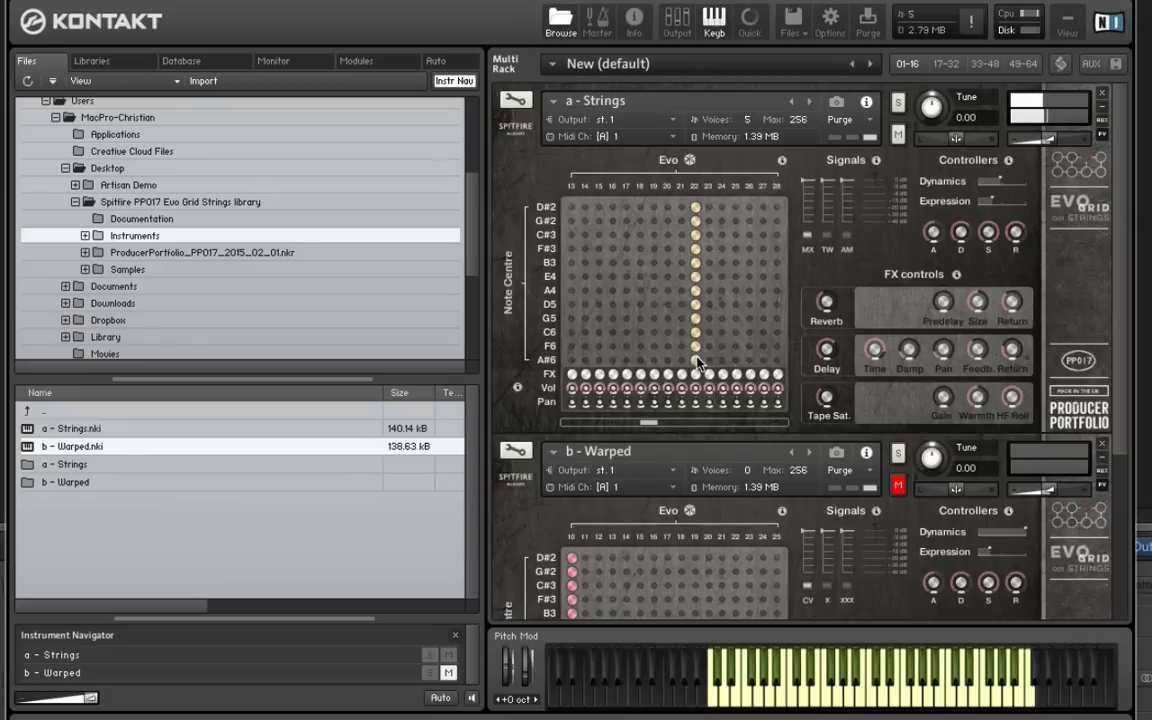
pyautogui.moveTo(825, 305)
pyautogui.moveTo(825, 305); pyautogui.dragTo(825, 315)
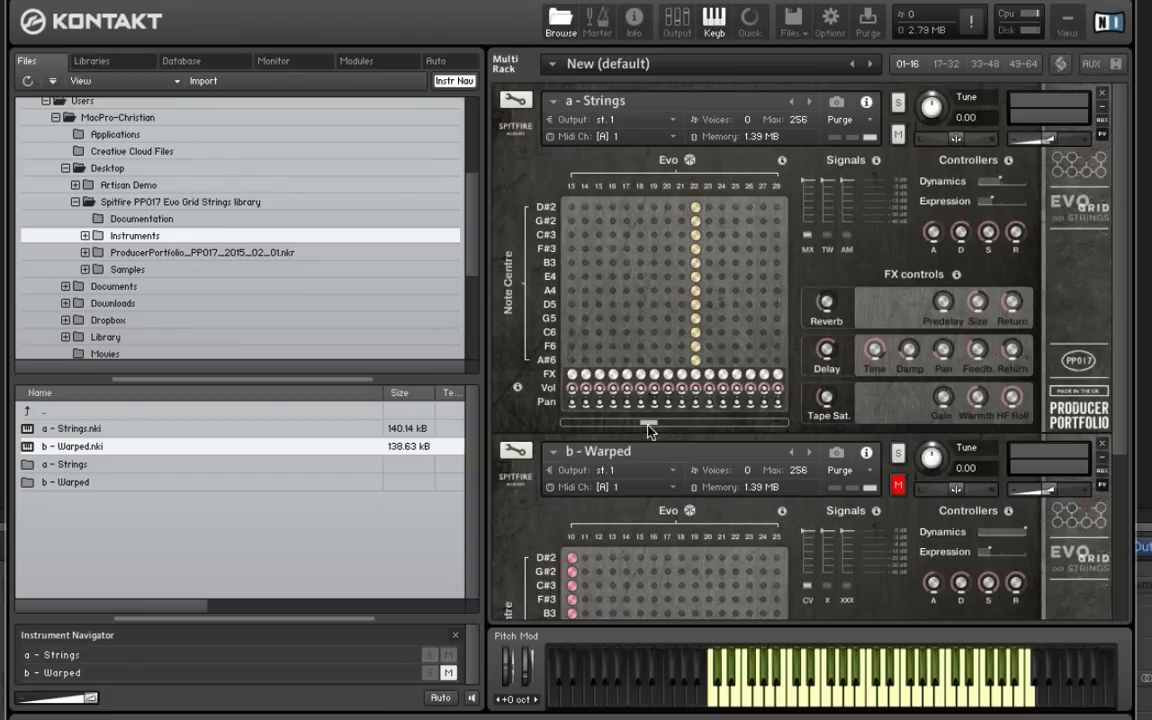
# - Stack all notes in column 1, then draw a diagonal rising from A#6/column 1 to D#2/column 10
pyautogui.moveTo(648, 428); pyautogui.dragTo(555, 428)
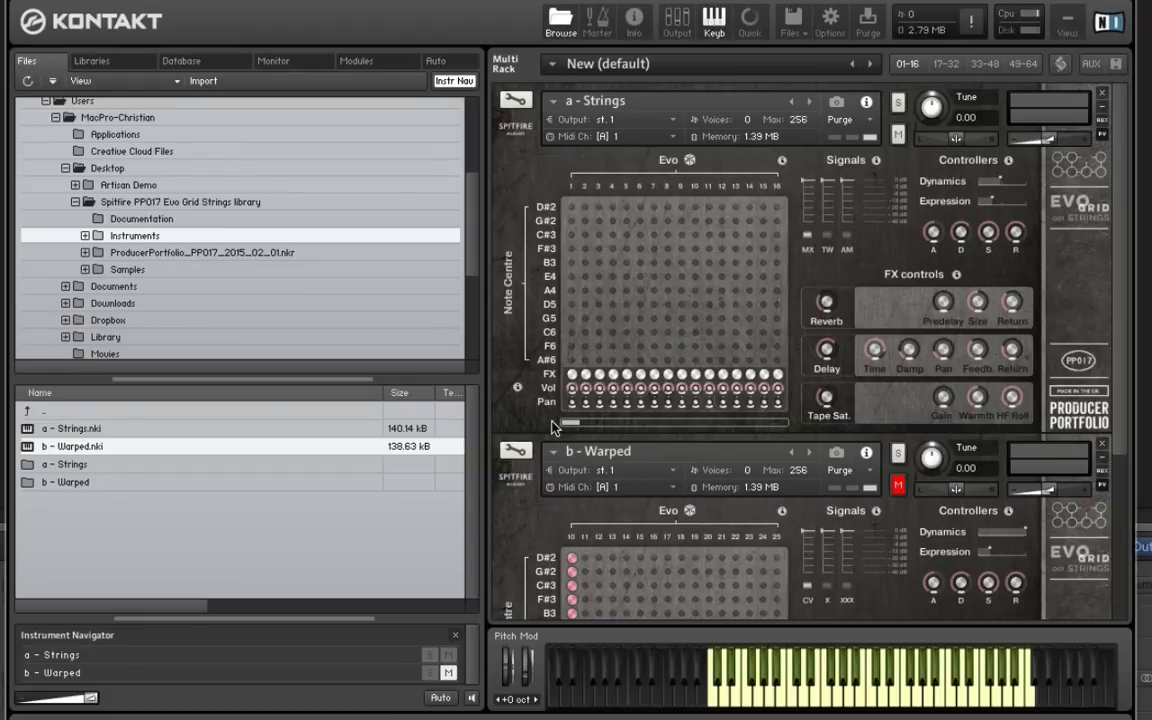
pyautogui.click(573, 362)
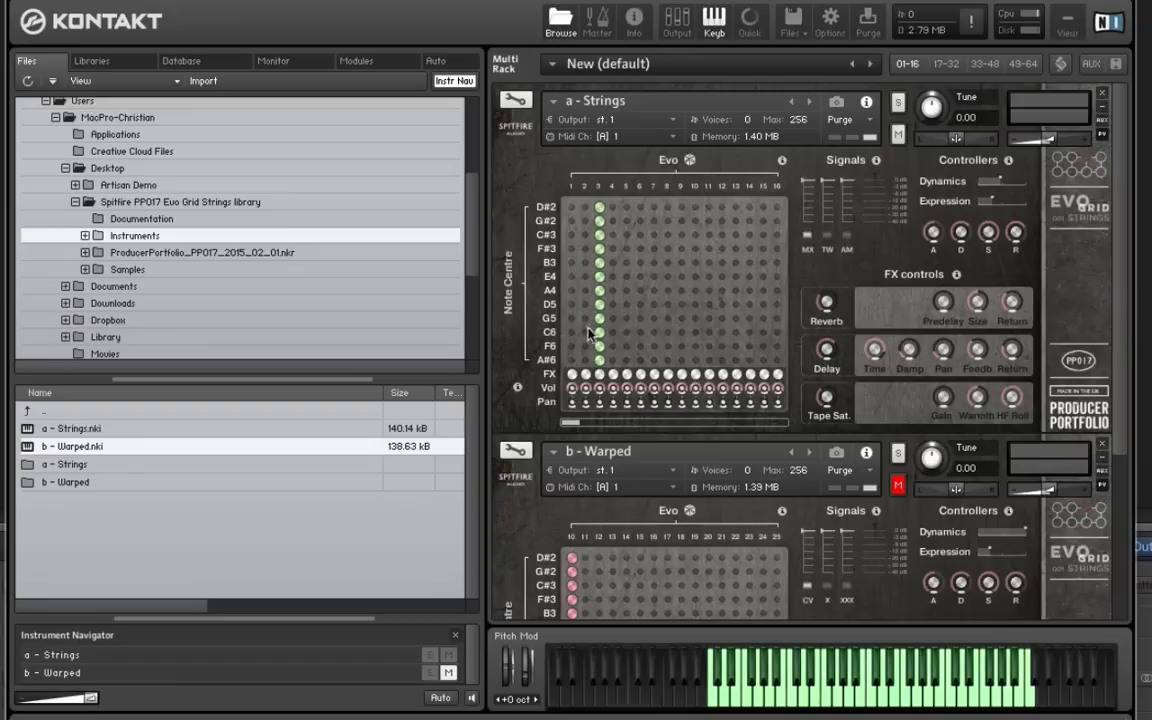
pyautogui.click(573, 284)
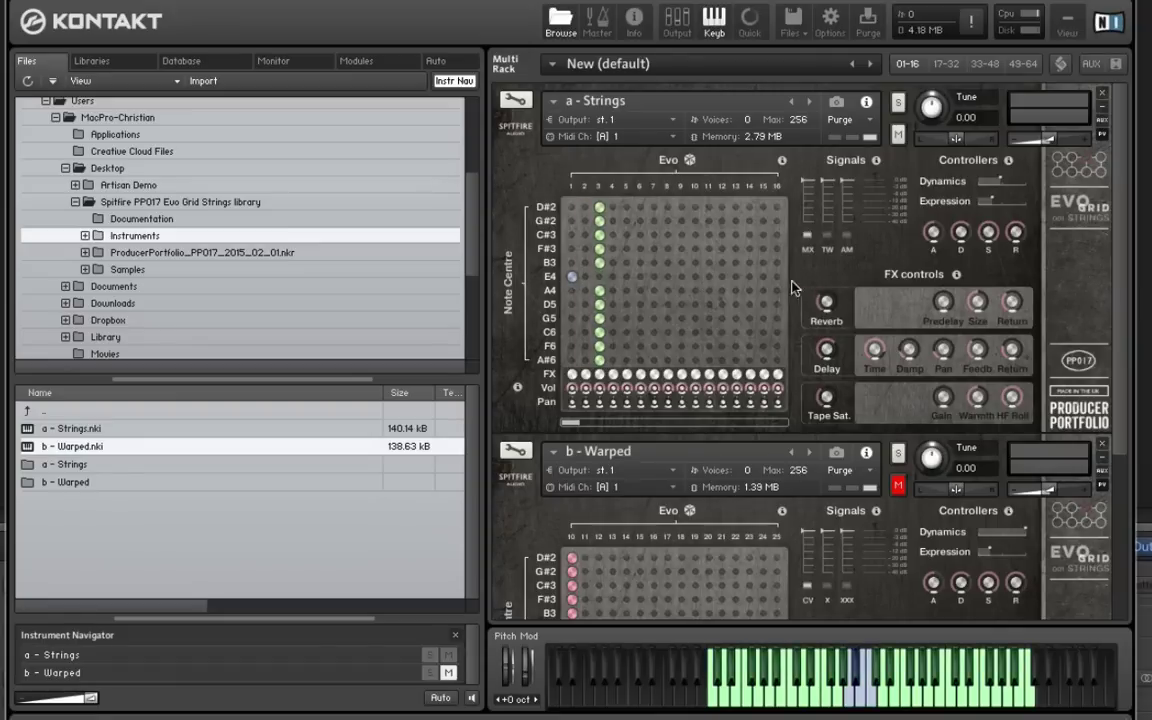
pyautogui.click(671, 290)
pyautogui.moveTo(586, 290); pyautogui.dragTo(696, 347)
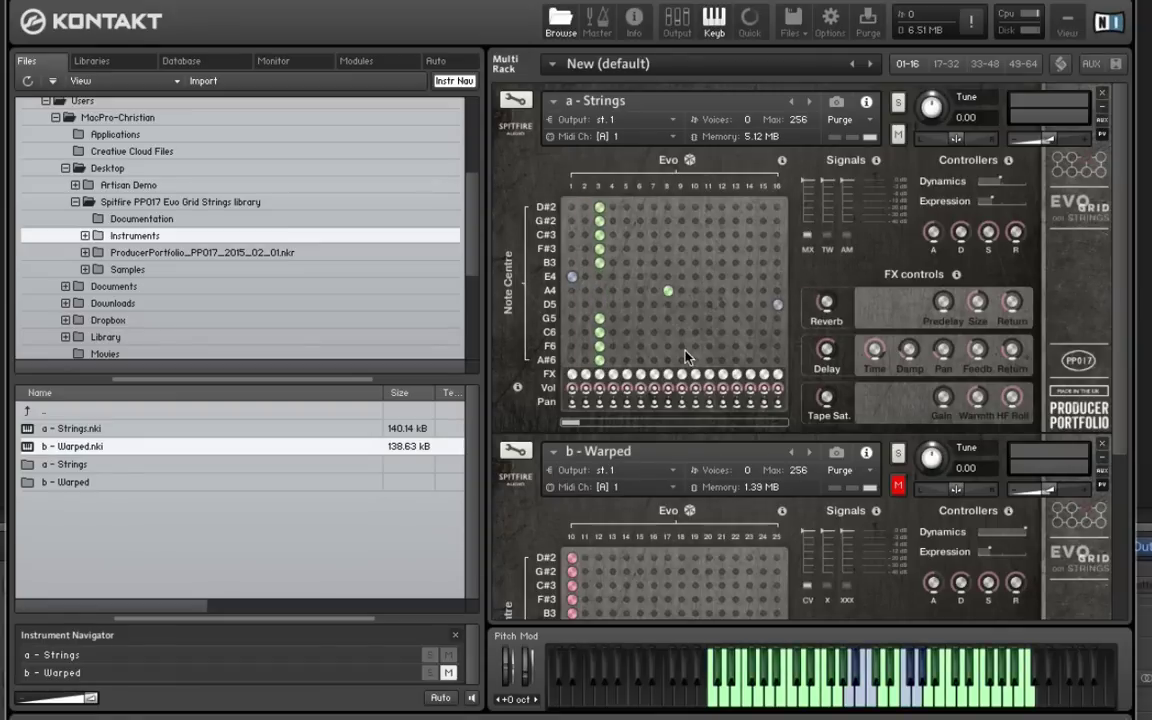
pyautogui.moveTo(573, 210)
pyautogui.mouseDown()
pyautogui.moveTo(674, 346)
pyautogui.moveTo(724, 368)
pyautogui.mouseUp()
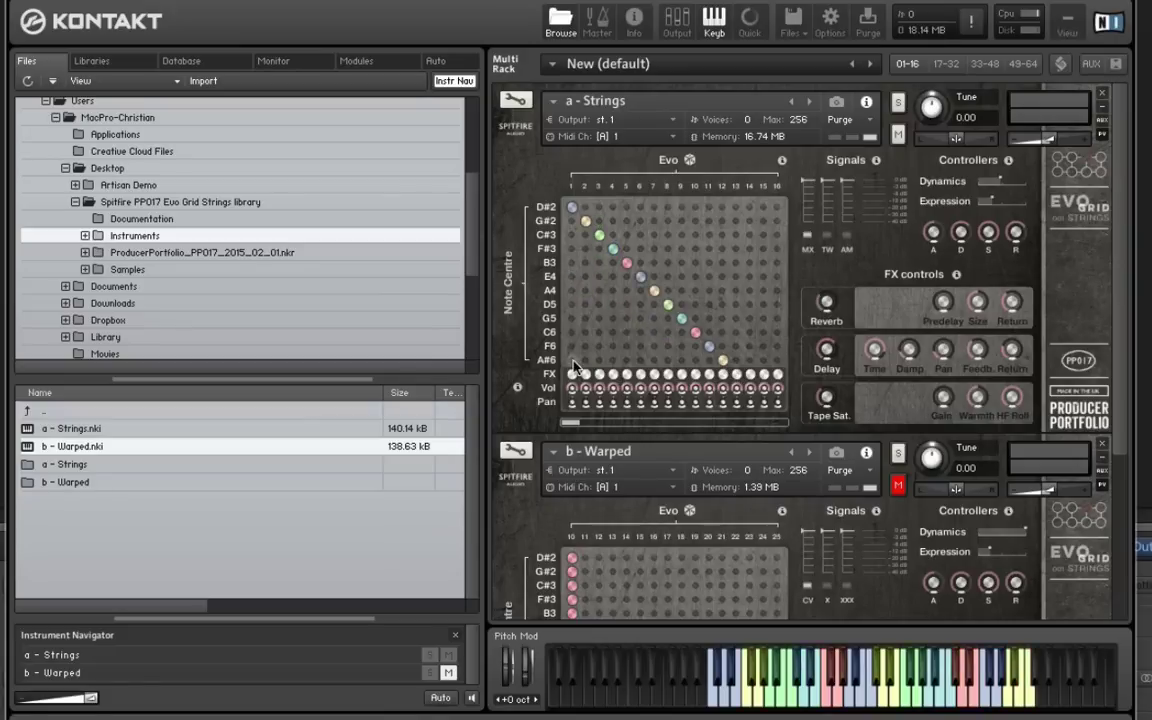
pyautogui.moveTo(574, 366); pyautogui.dragTo(697, 212)
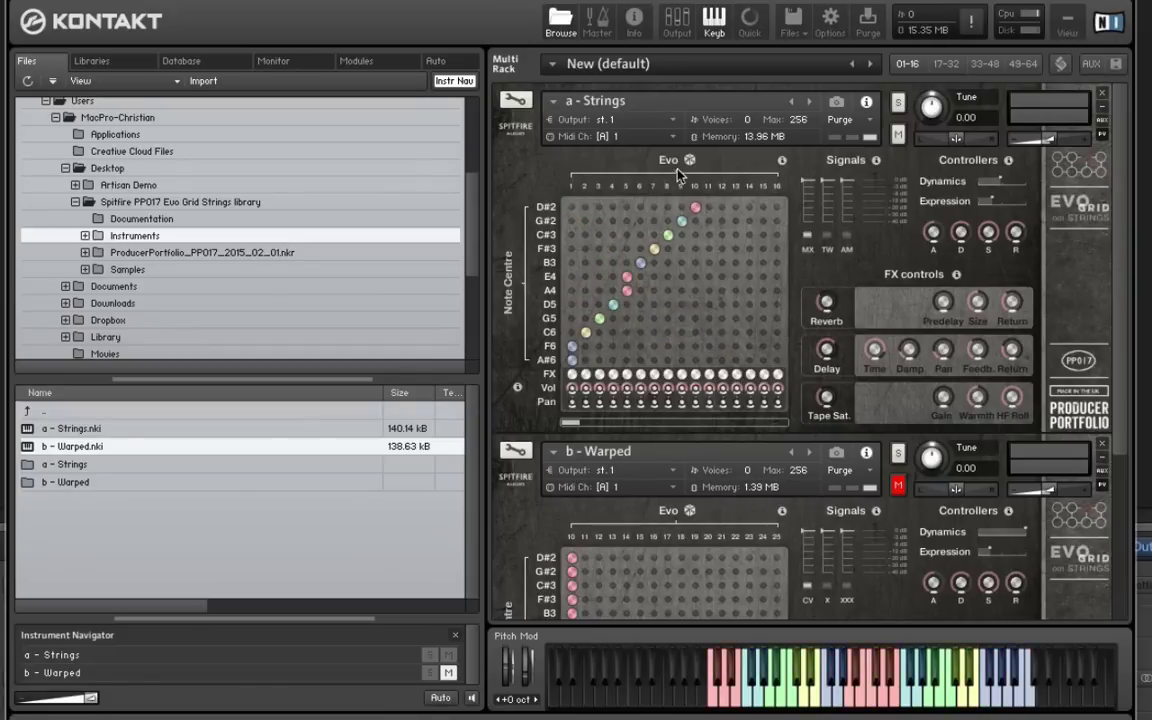
# - Switch Evo back on for a - Strings and roll the dice for a scattered random note pattern
pyautogui.click(689, 161)
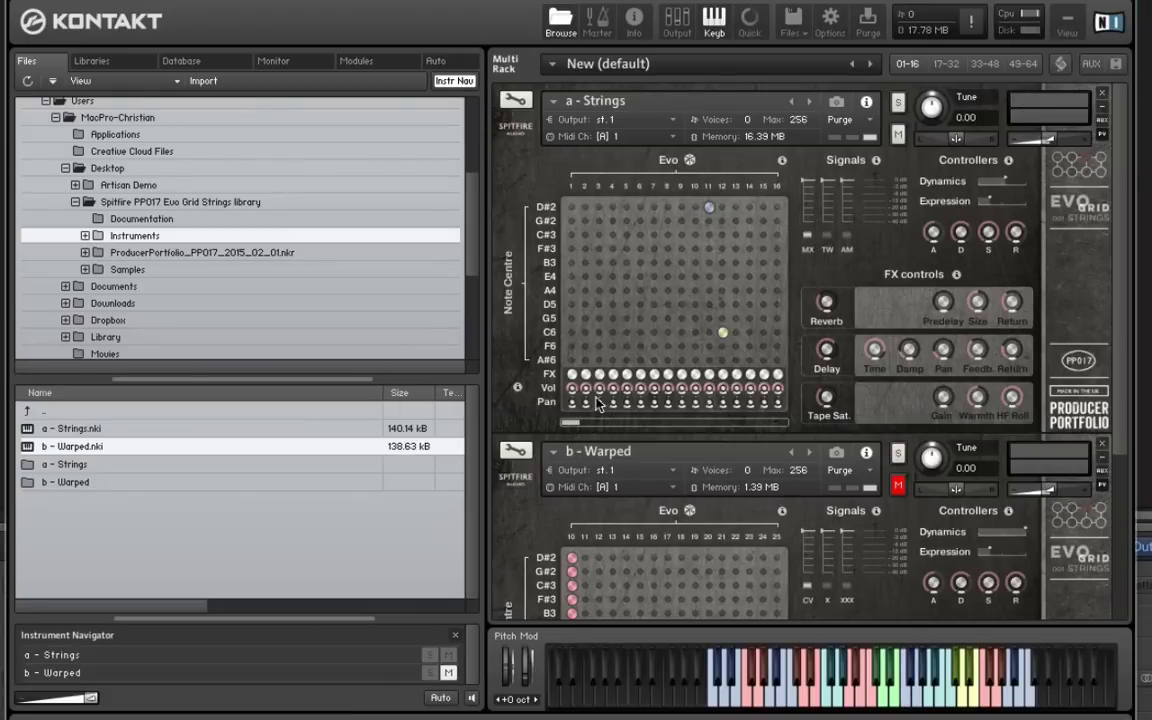
pyautogui.click(689, 160)
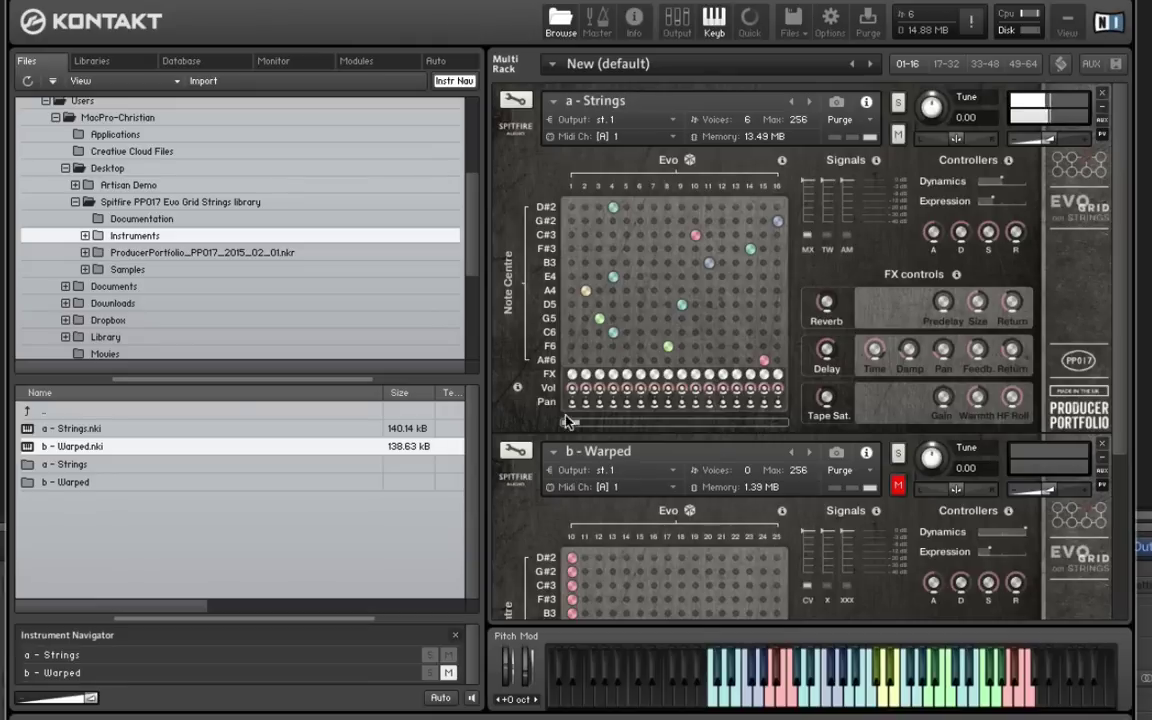
pyautogui.moveTo(565, 421); pyautogui.dragTo(778, 421)
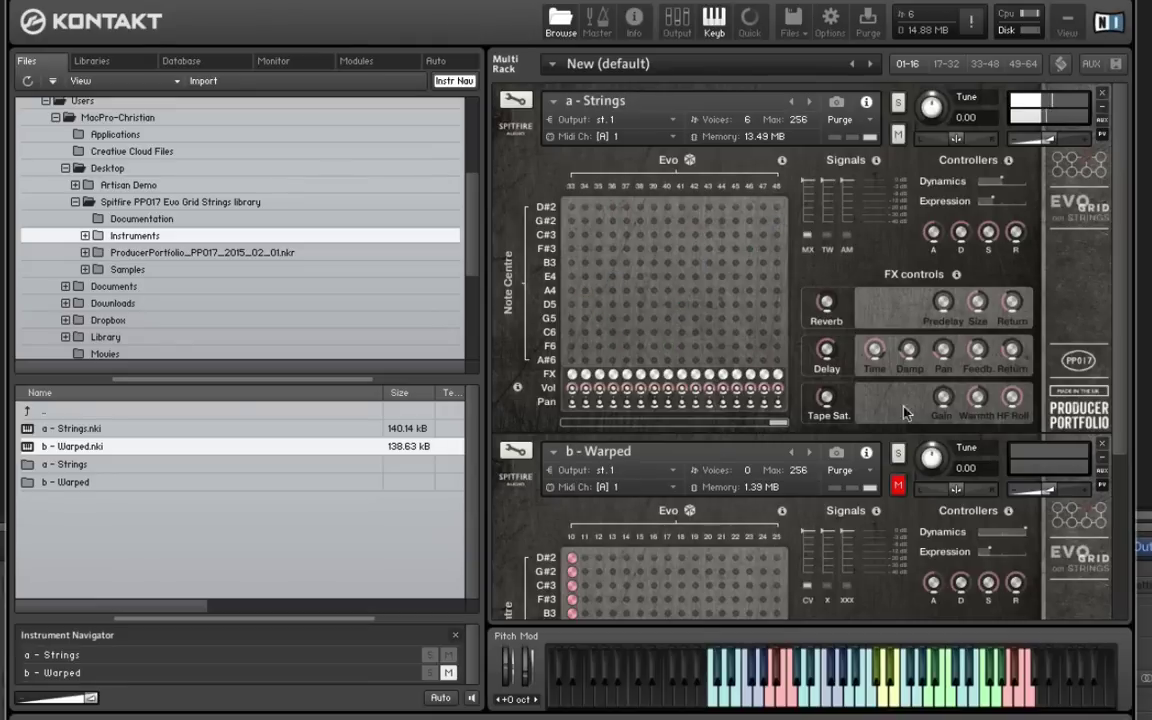
pyautogui.click(692, 160)
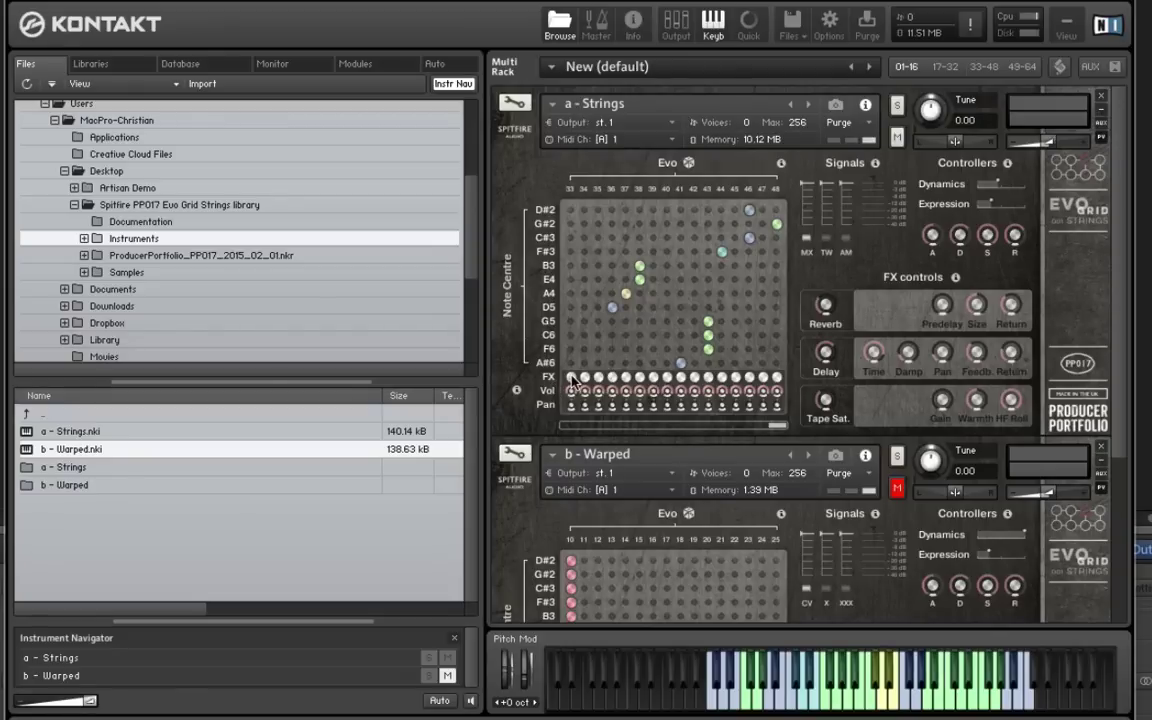
pyautogui.click(654, 377)
pyautogui.click(709, 377)
pyautogui.click(709, 377)
pyautogui.click(654, 377)
pyautogui.click(612, 377)
pyautogui.click(573, 383)
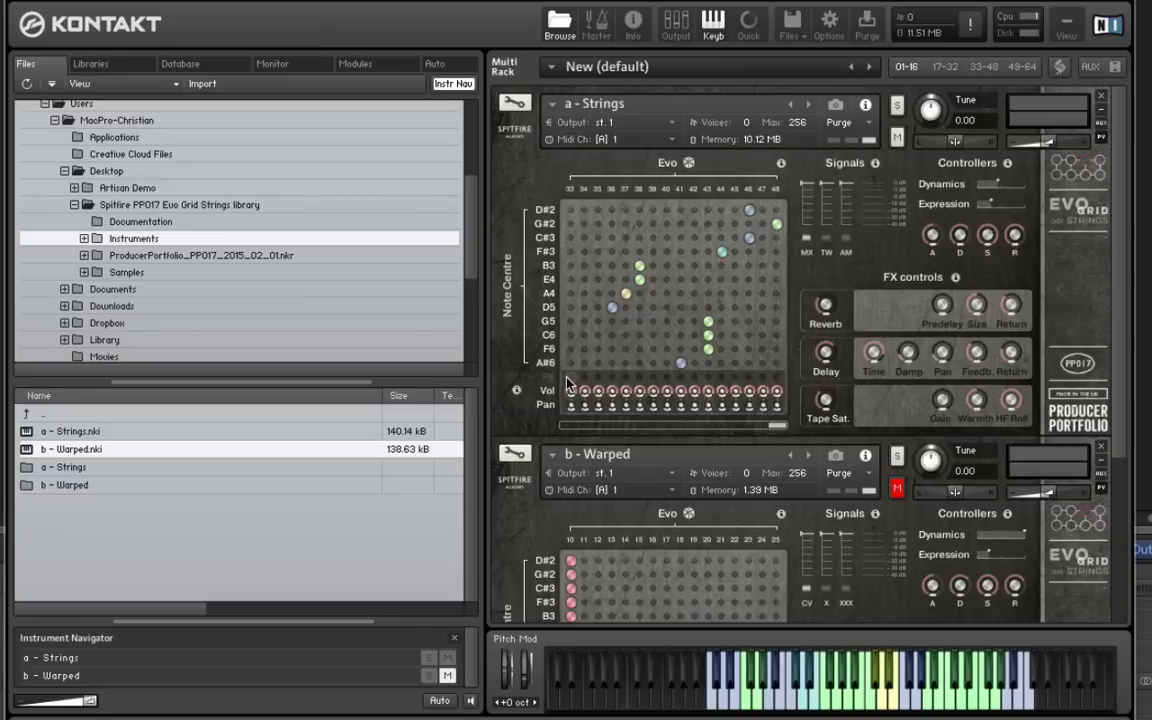
pyautogui.moveTo(640, 375)
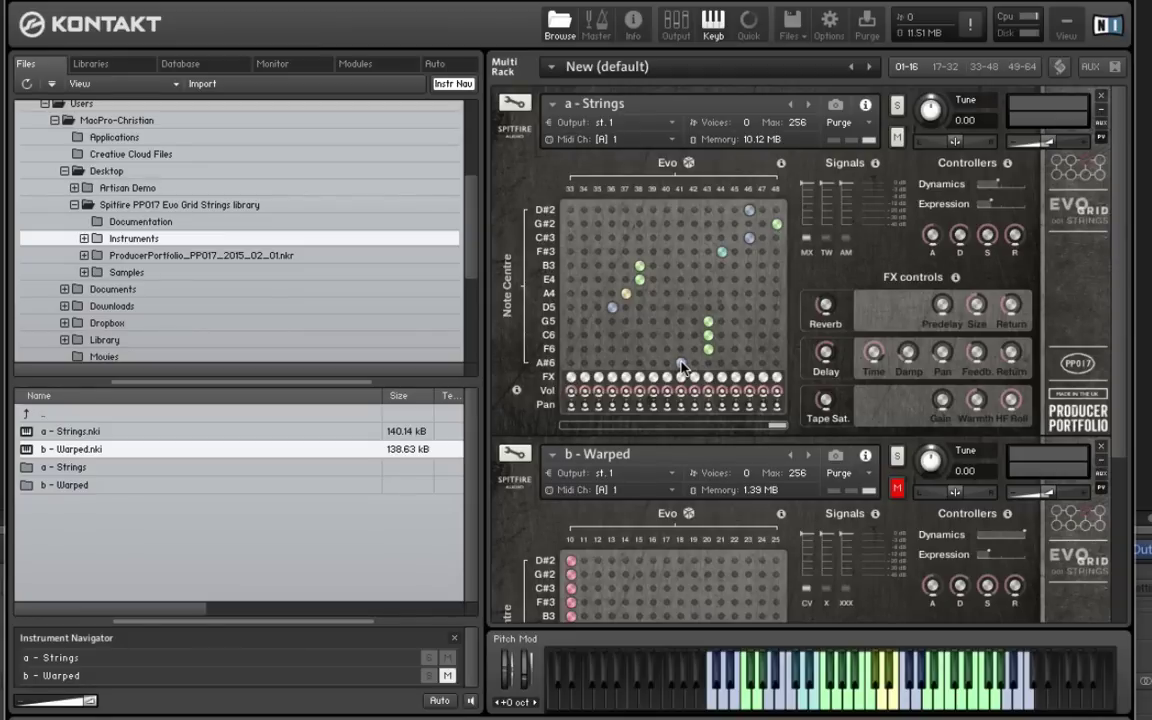
pyautogui.moveTo(776, 425); pyautogui.dragTo(618, 423)
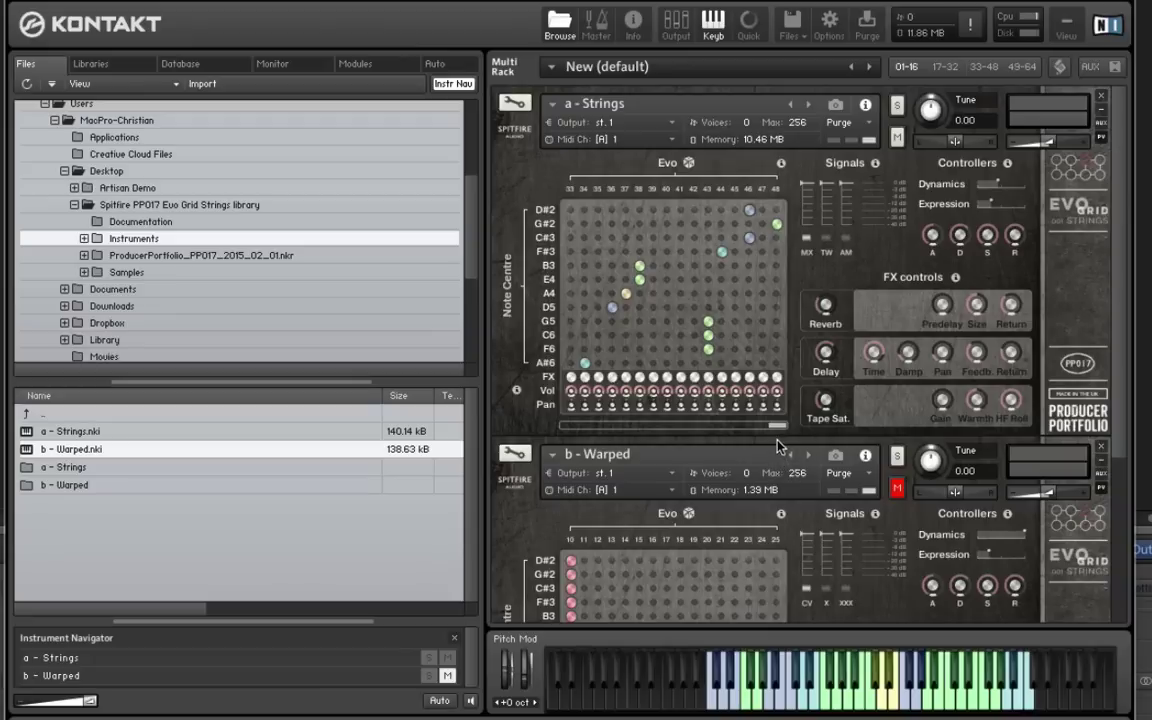
pyautogui.moveTo(779, 428); pyautogui.dragTo(718, 428)
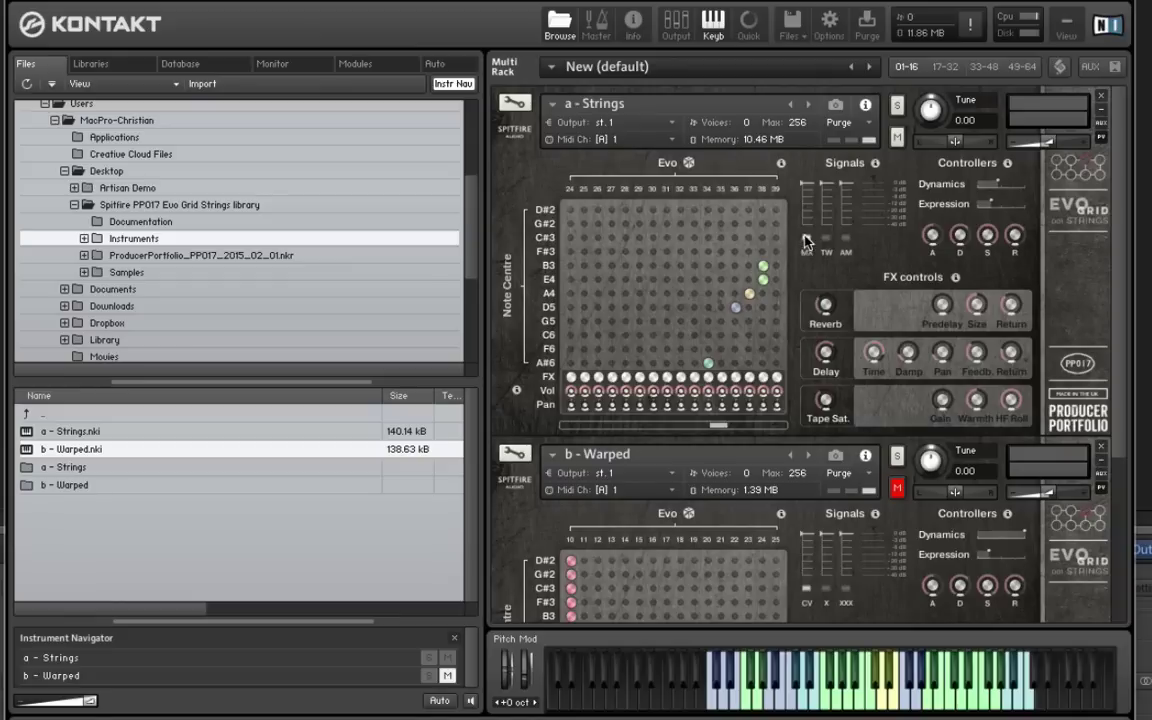
# - Swap a - Strings from MX to TW mics, play only Evo column 13, and set reverb near -21.5 dB
pyautogui.click(807, 240)
pyautogui.click(822, 239)
pyautogui.click(640, 362)
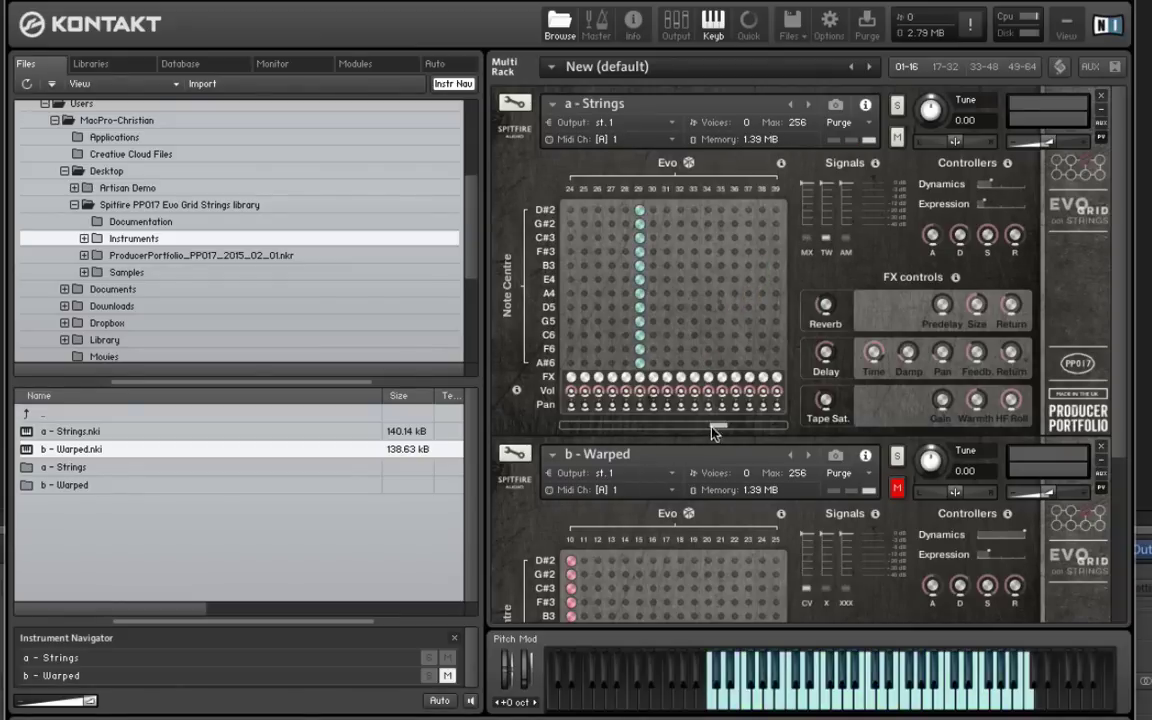
pyautogui.moveTo(712, 425); pyautogui.dragTo(628, 426)
pyautogui.click(612, 363)
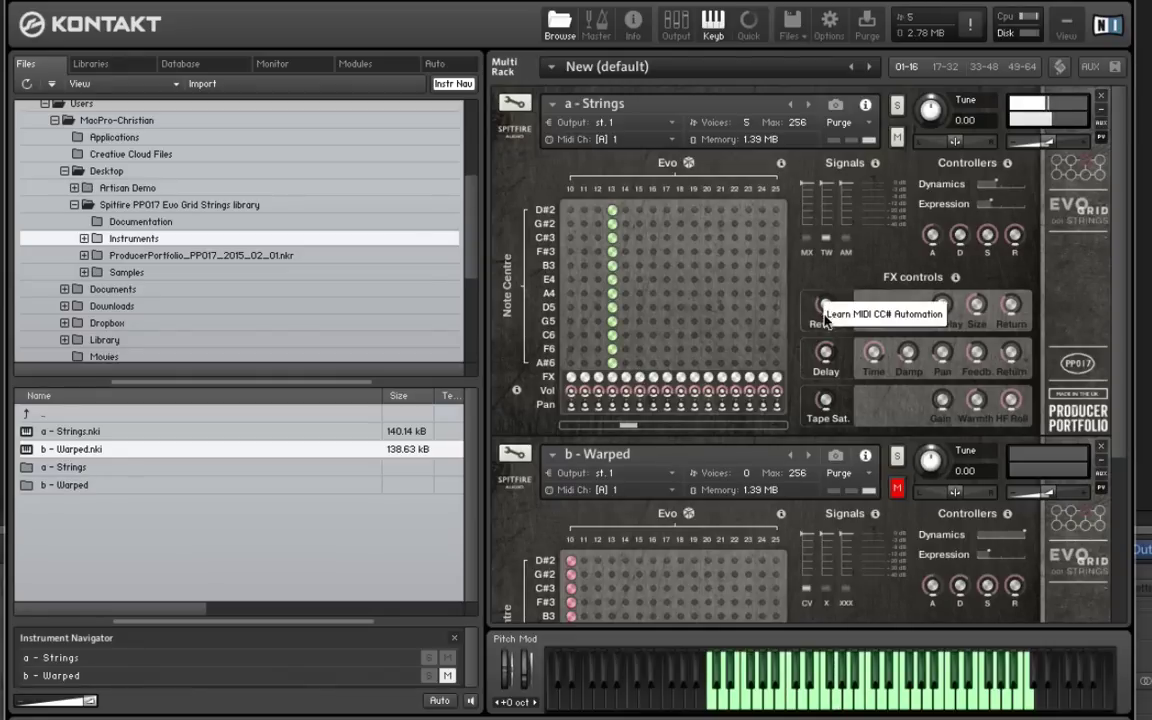
pyautogui.moveTo(826, 318); pyautogui.dragTo(825, 316)
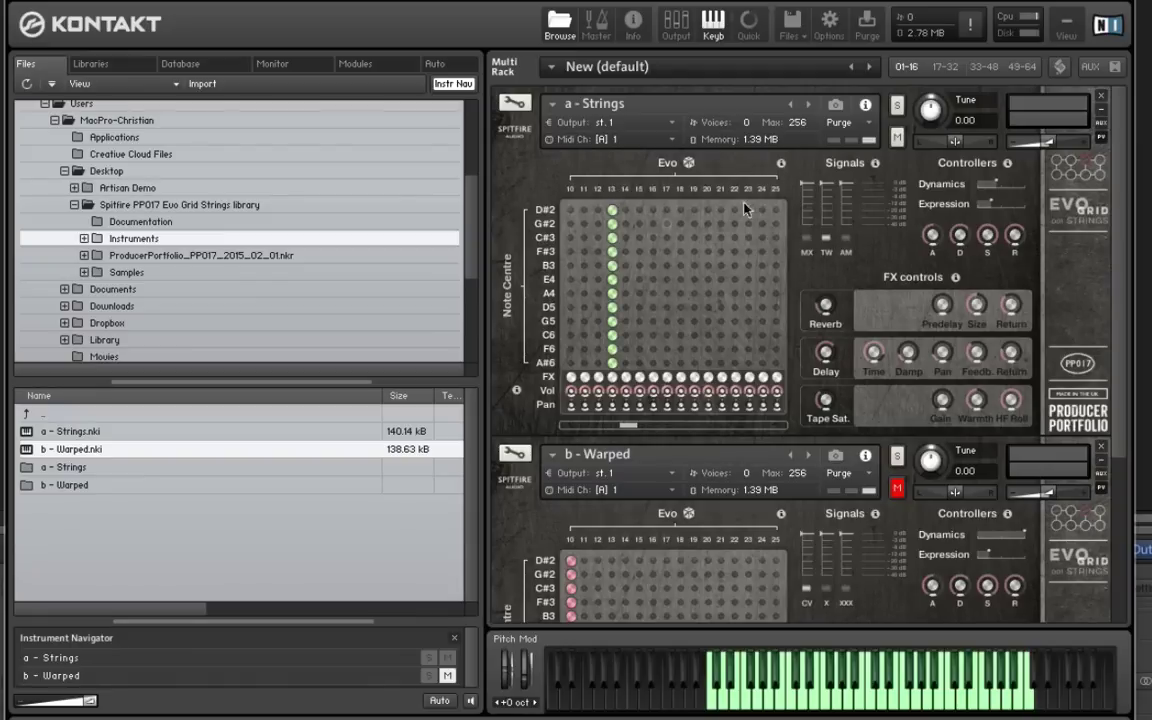
# - Enable the AM mic, audition Evo column 16, then randomize the grid across columns 10 to 23
pyautogui.click(845, 239)
pyautogui.click(652, 366)
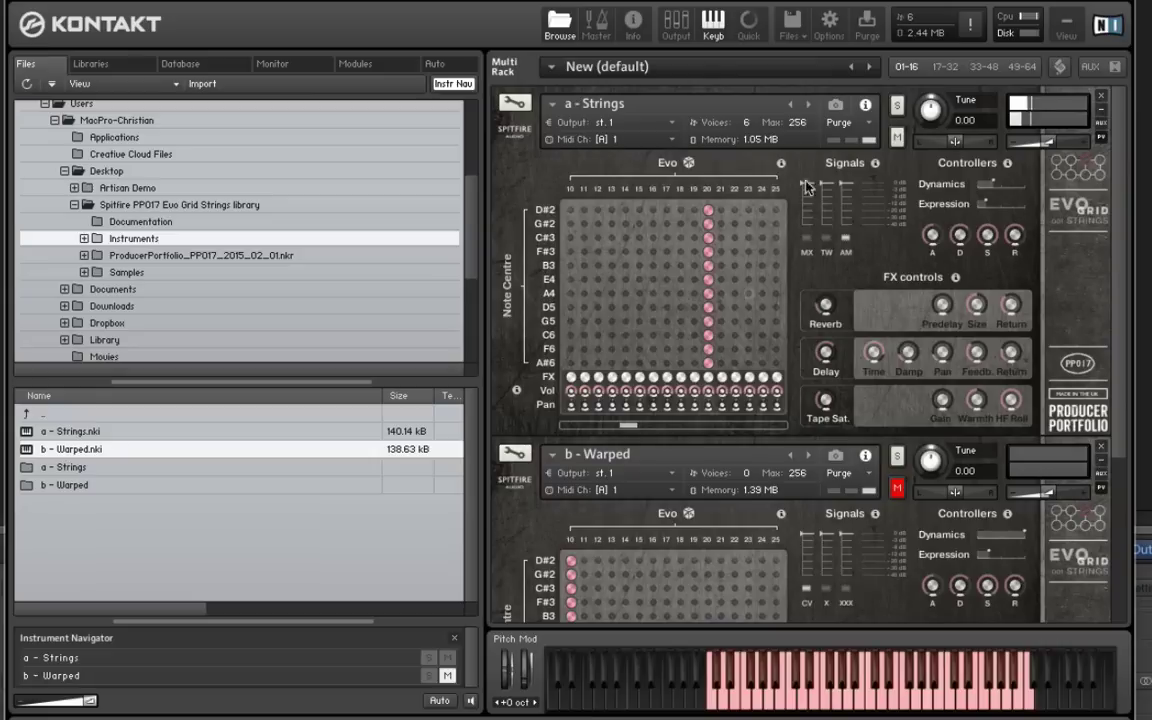
pyautogui.click(689, 164)
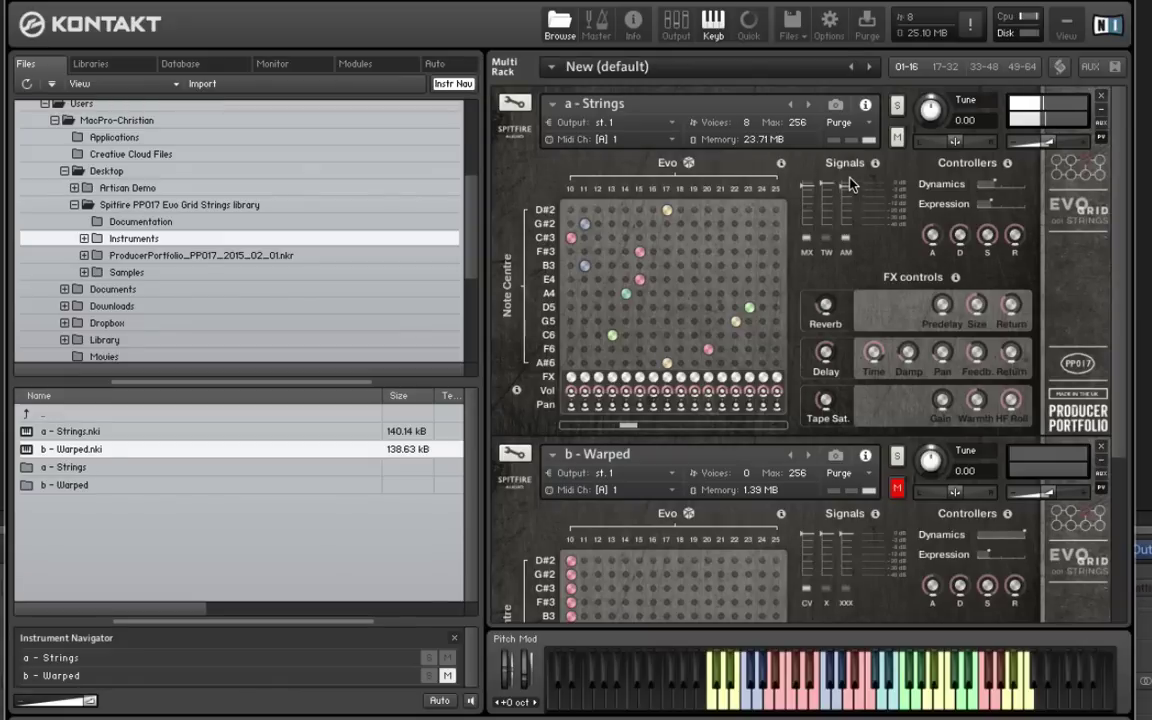
# - Mute a - Strings and unmute b - Warped
pyautogui.click(898, 139)
pyautogui.click(897, 488)
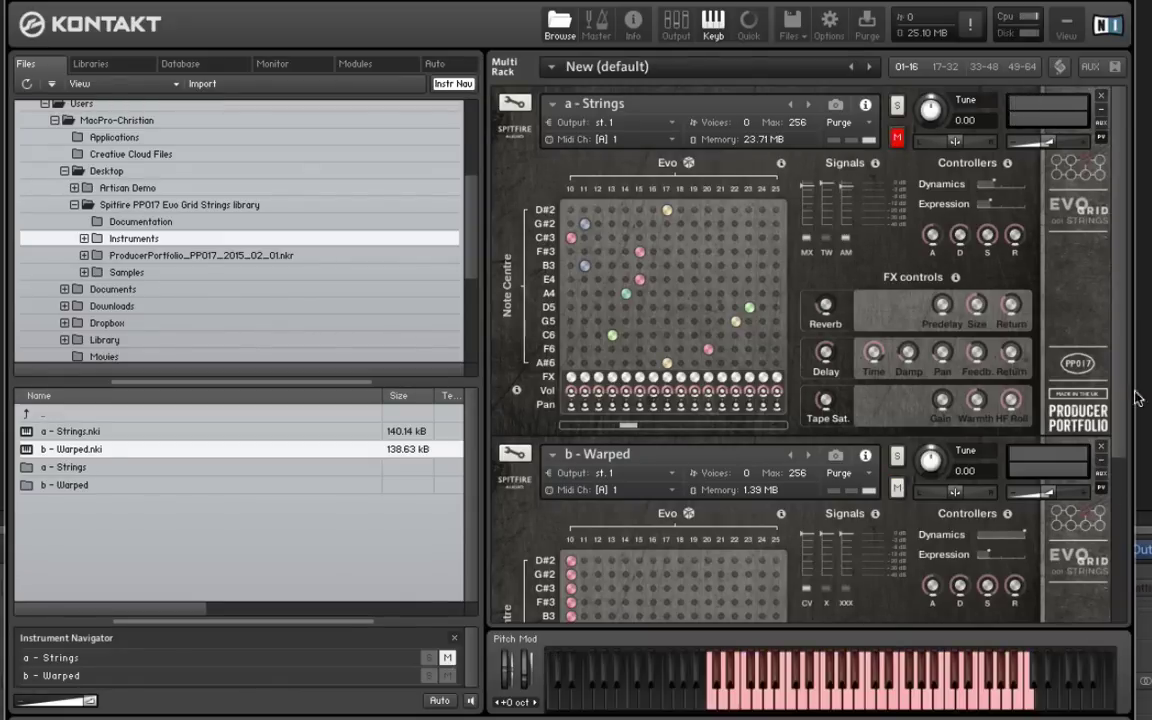
pyautogui.scroll(-5, 1008, 360)
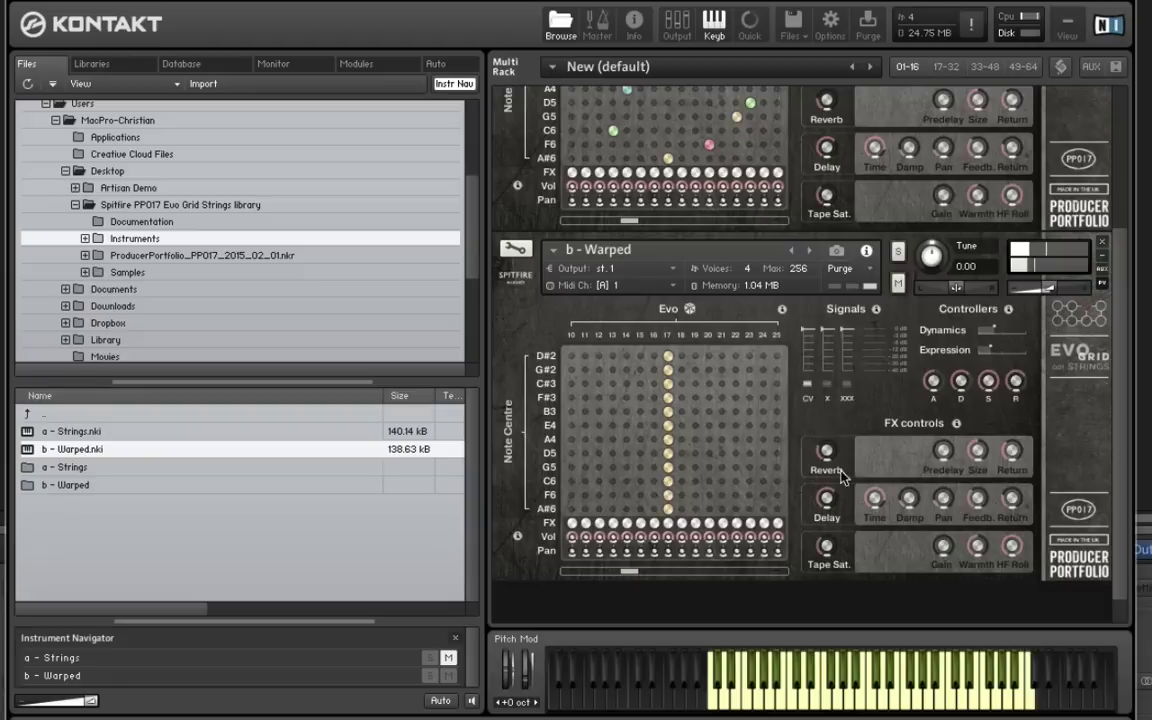
# - Switch b - Warped's signal from x to the xxx variant
pyautogui.click(827, 384)
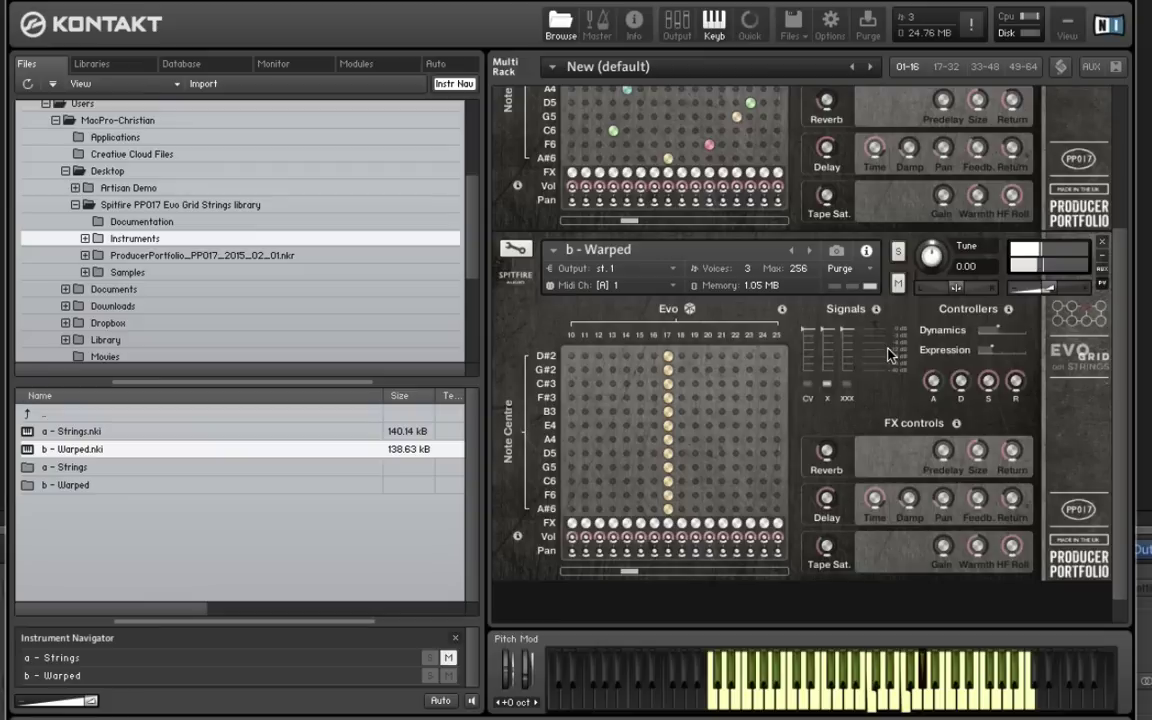
pyautogui.click(826, 384)
pyautogui.click(846, 384)
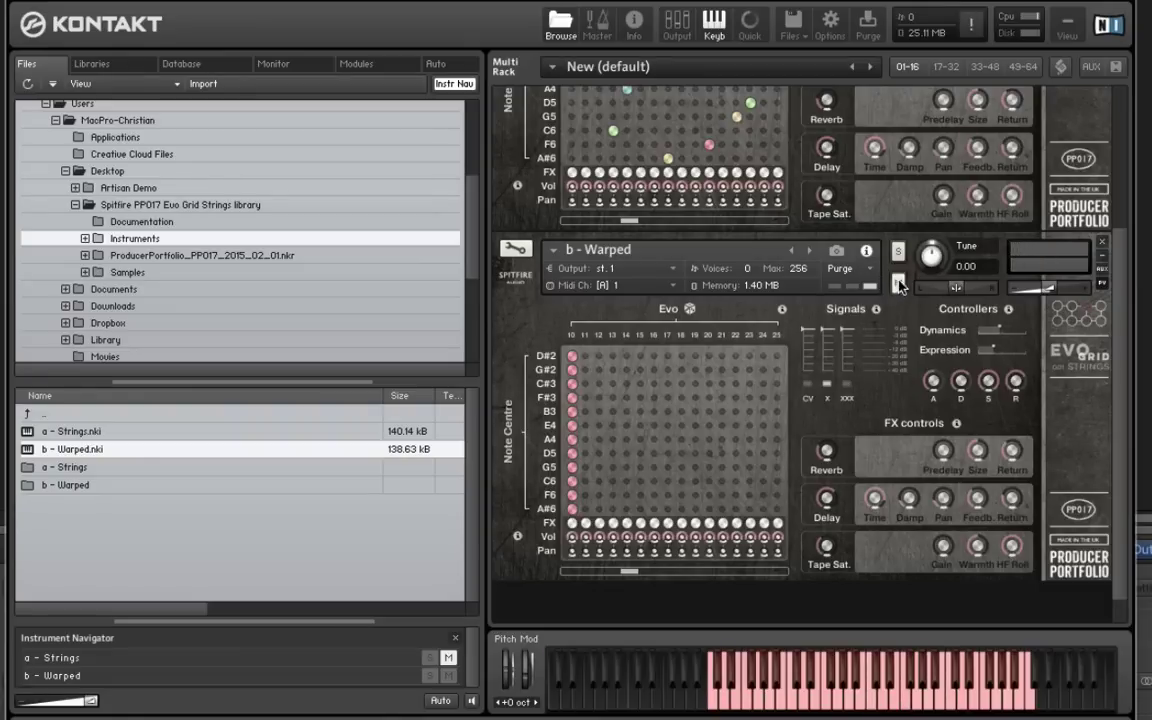
pyautogui.click(898, 284)
pyautogui.scroll(3, 1115, 400)
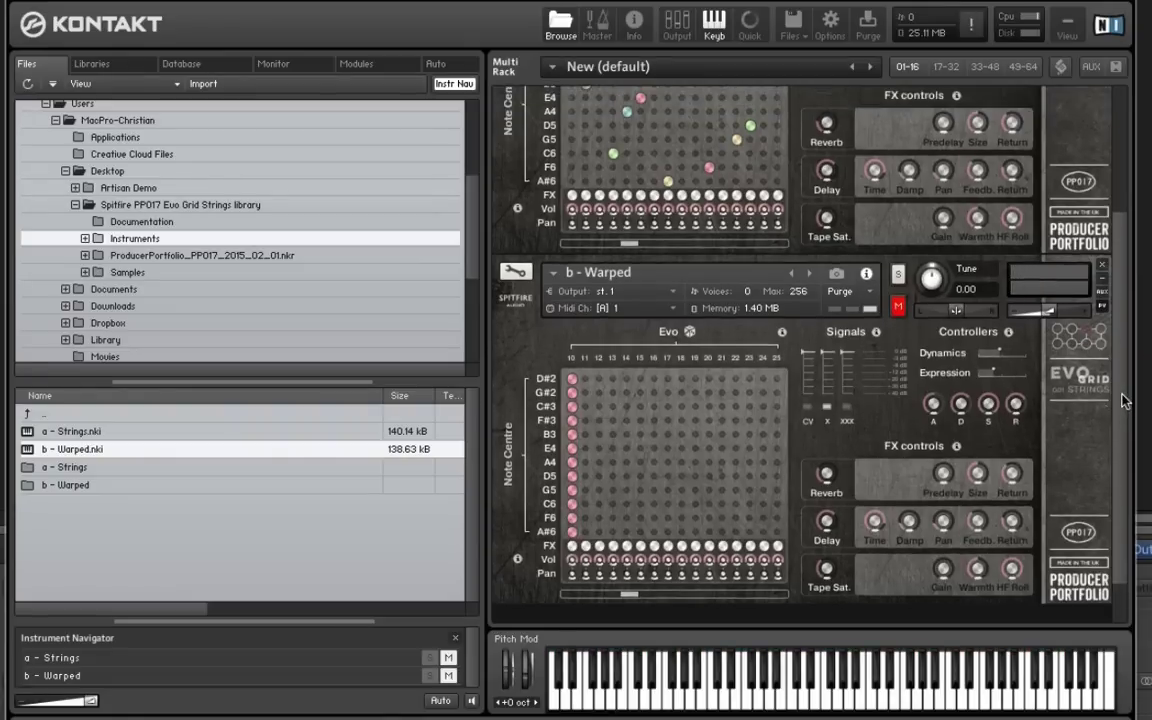
pyautogui.scroll(2, 1122, 310)
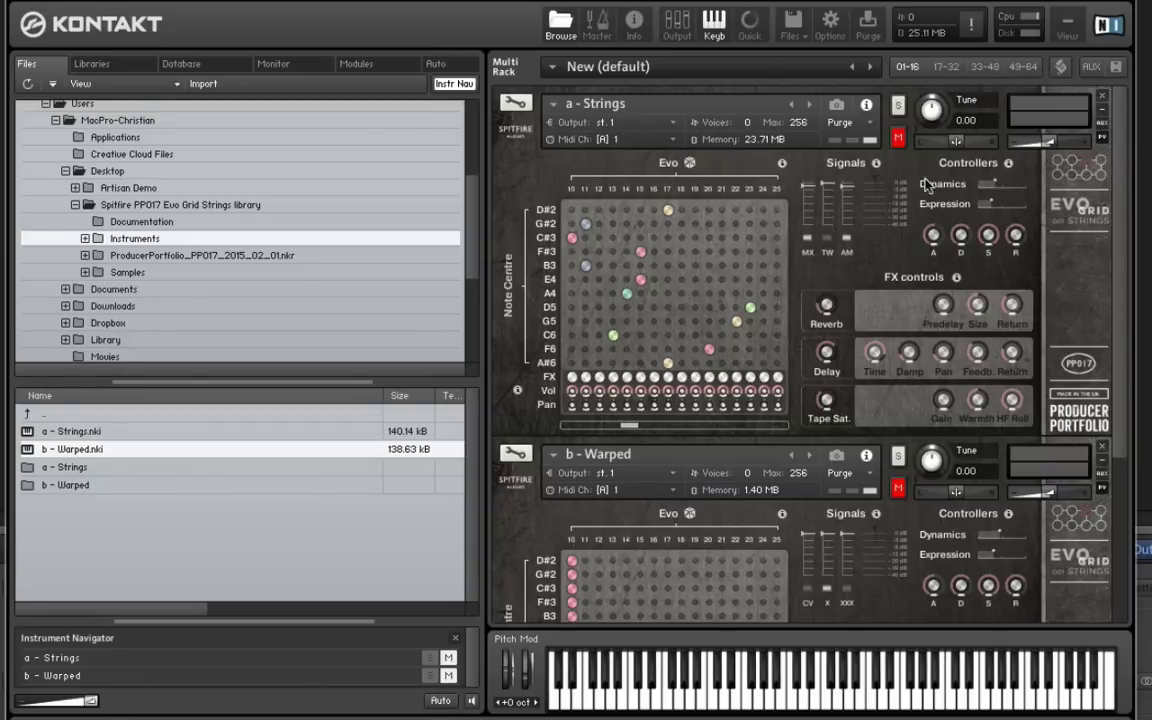
pyautogui.click(898, 137)
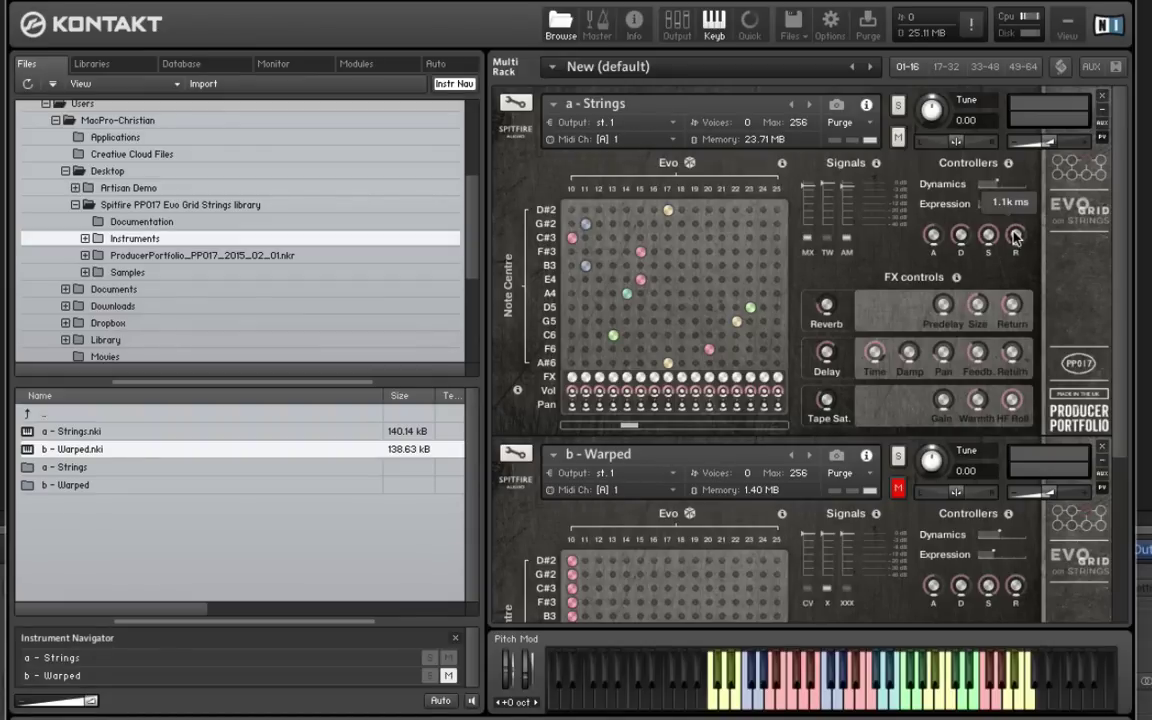
pyautogui.moveTo(1016, 236)
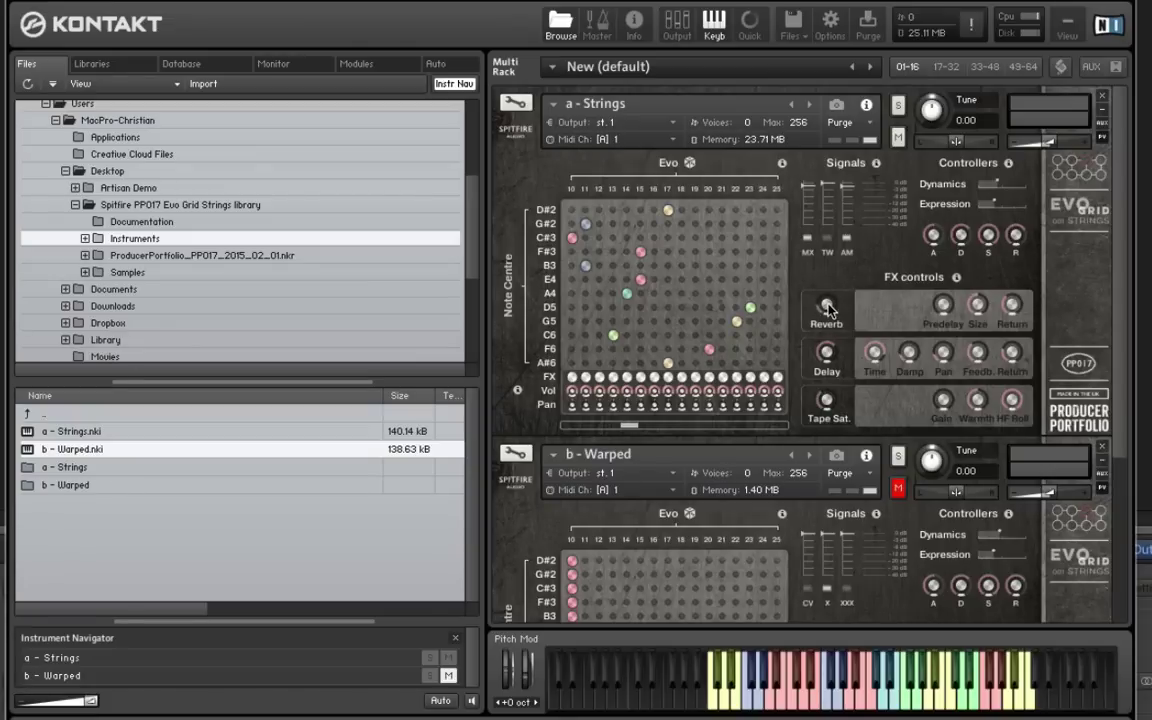
# - Drag Evo 02.nki from Instruments > a - Strings onto the first rack slot, replacing a - Strings
pyautogui.moveTo(828, 352)
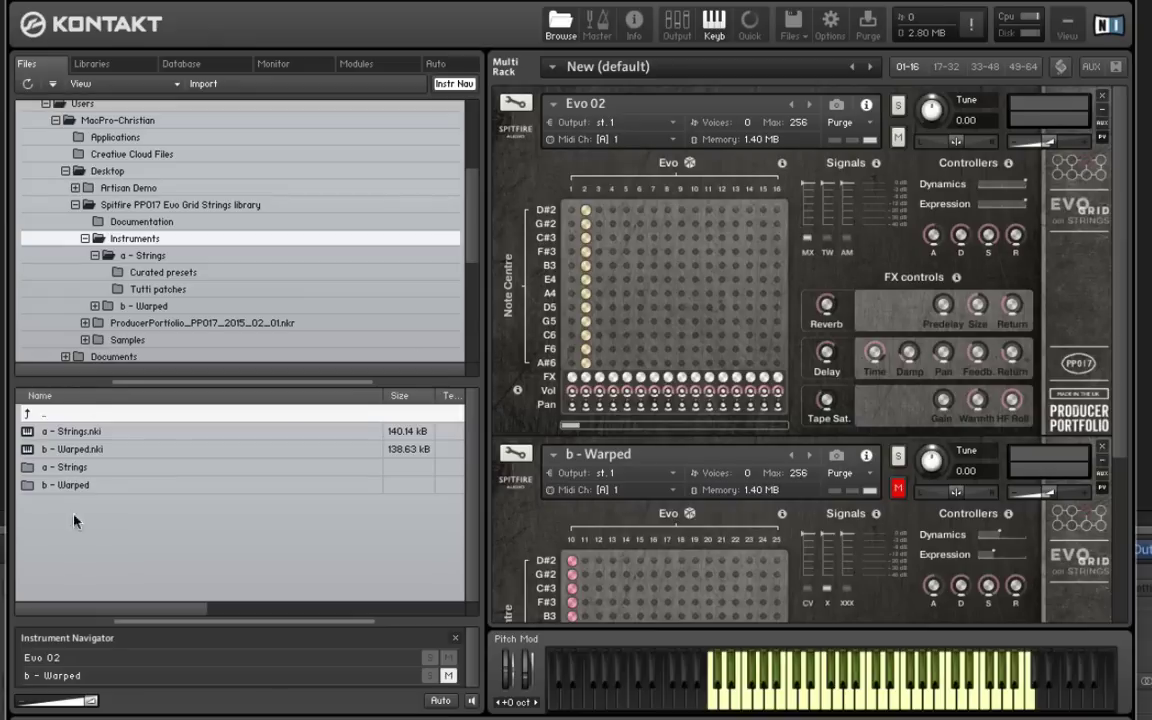
# - Load Evo 01.nki from a - Strings > Tutti patches over Evo 02 in slot 1, then close the Spitfire Help popup
pyautogui.doubleClick(62, 467)
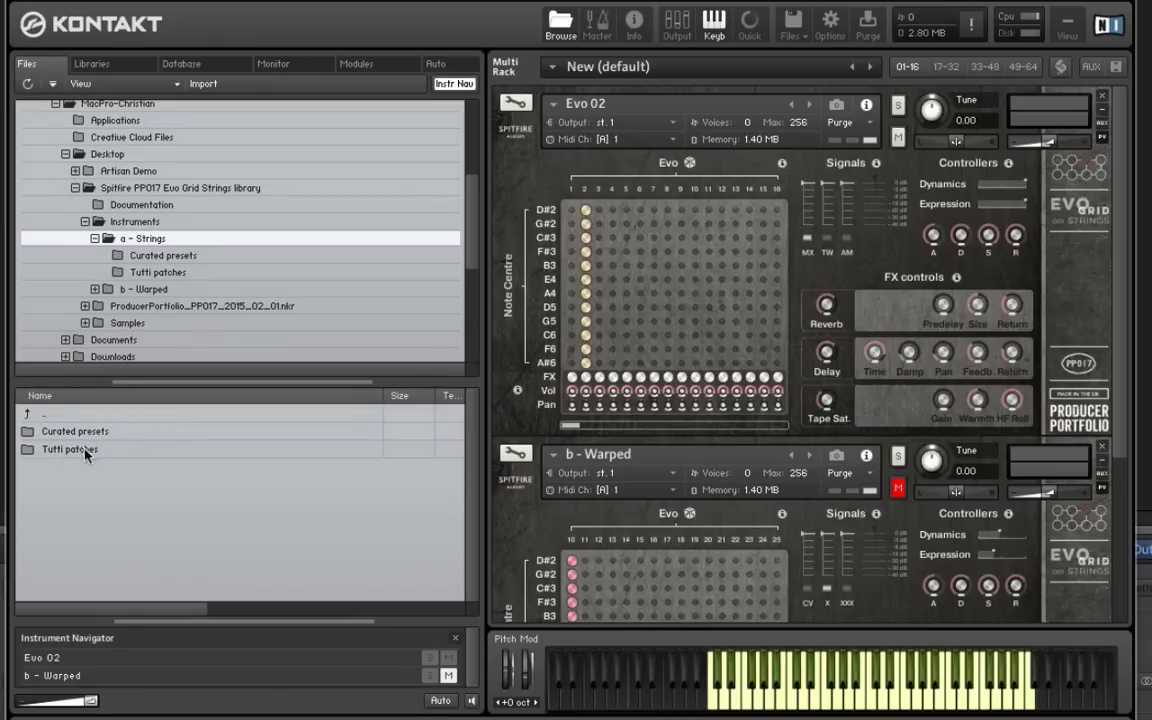
pyautogui.doubleClick(85, 450)
pyautogui.doubleClick(27, 415)
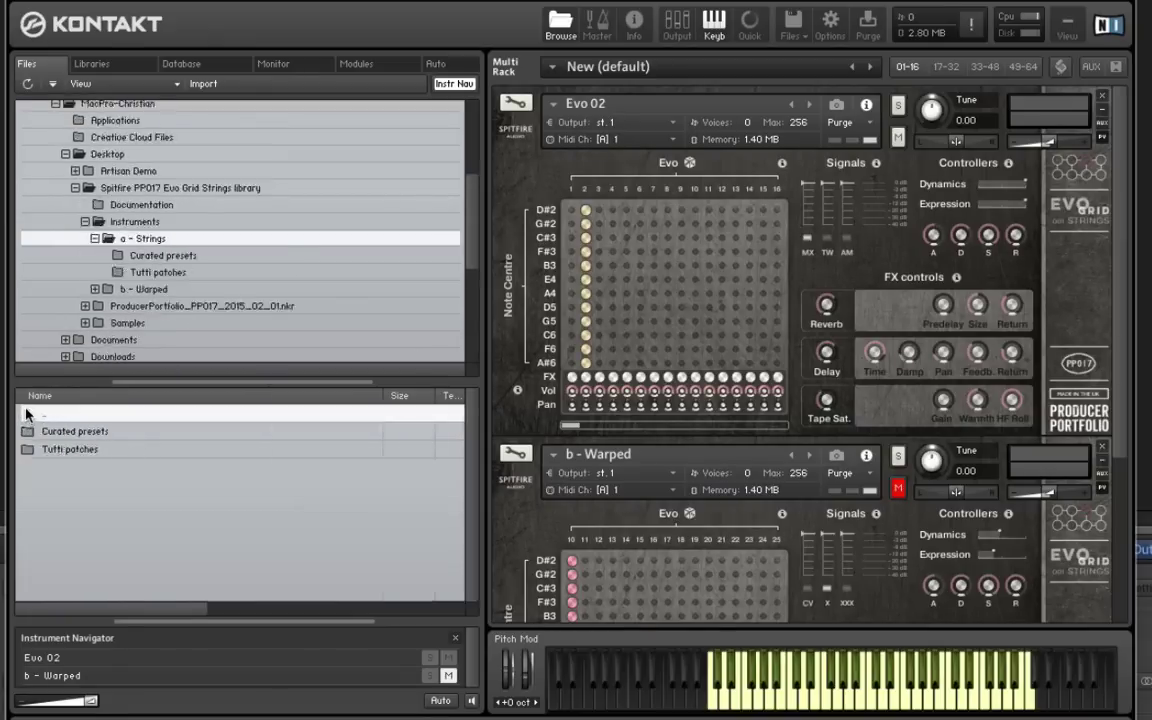
pyautogui.doubleClick(78, 452)
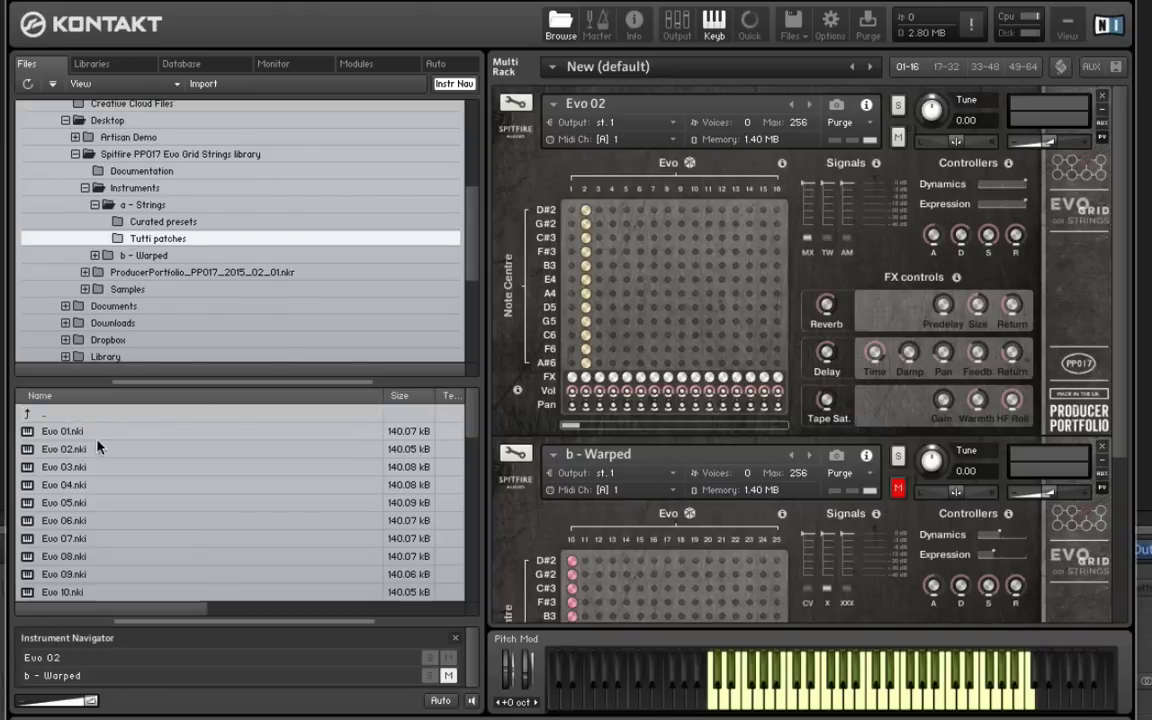
pyautogui.click(30, 432)
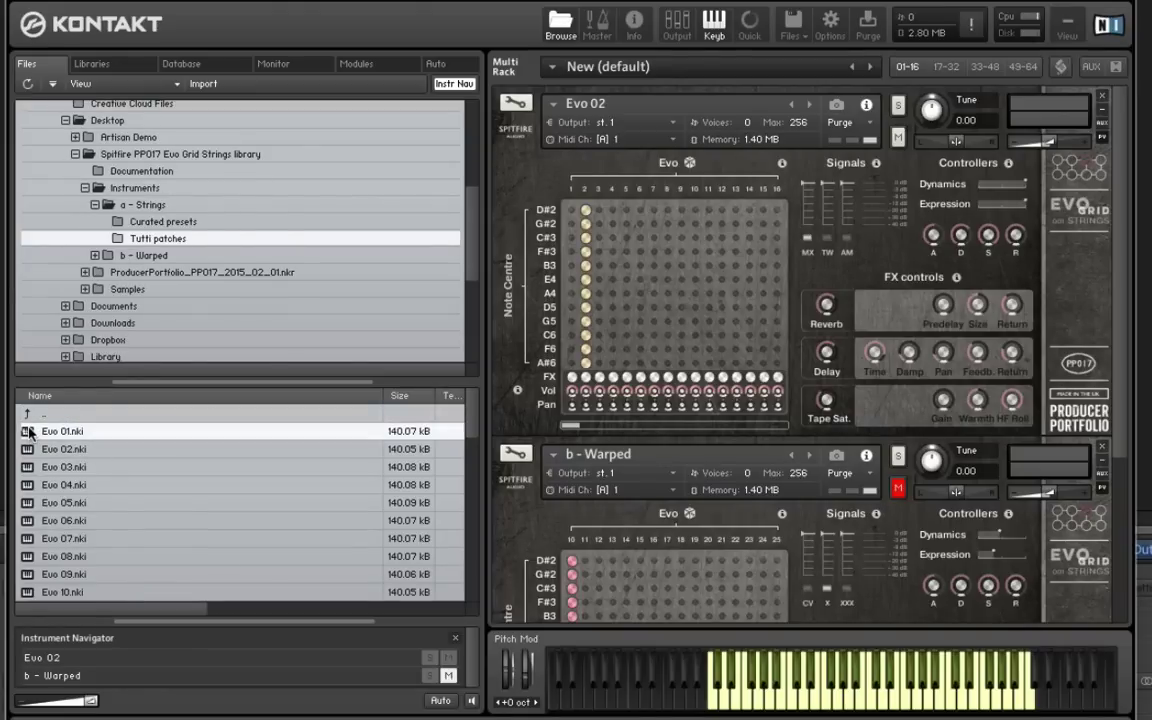
pyautogui.moveTo(30, 432); pyautogui.dragTo(608, 180)
pyautogui.click(718, 87)
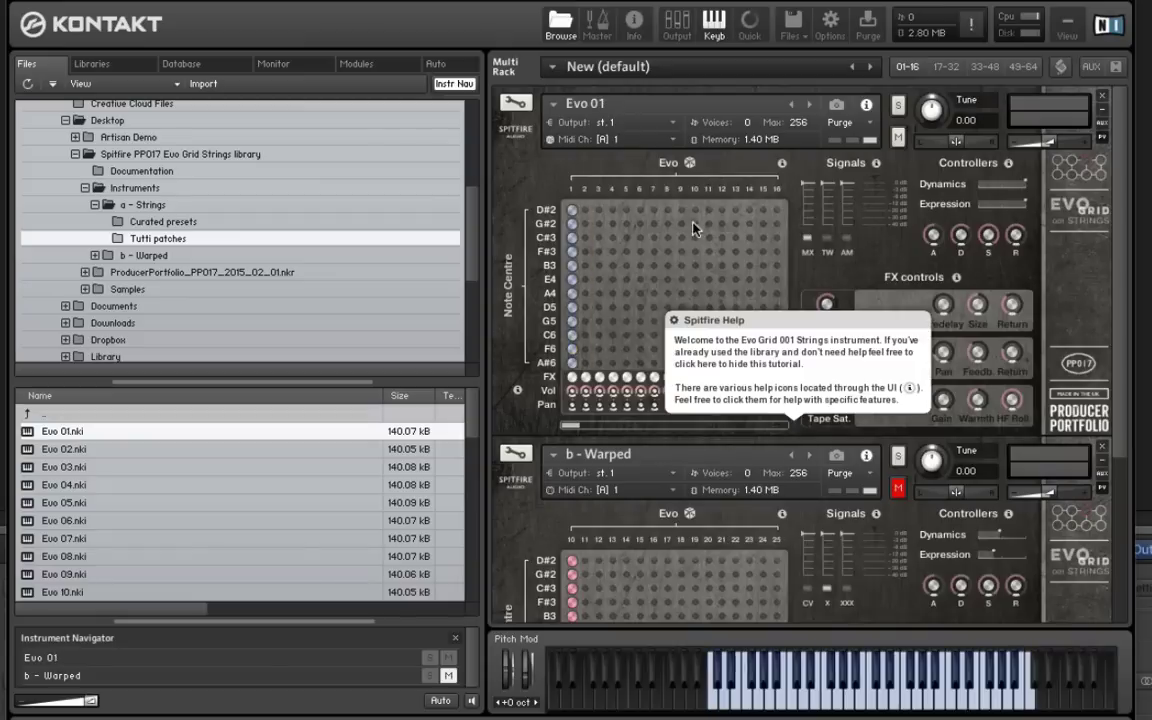
pyautogui.click(660, 340)
pyautogui.click(689, 345)
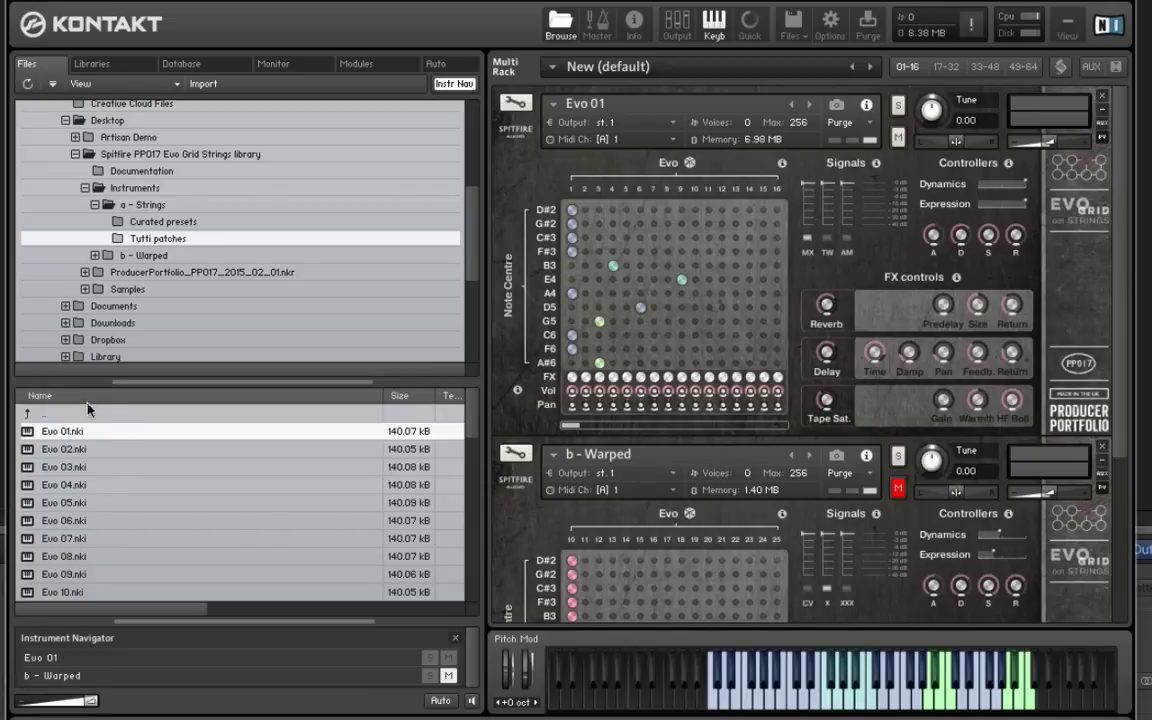
# - Load the curated preset 1-12 Step Down Diagonal into slot 1, replacing Evo 01
pyautogui.doubleClick(28, 413)
pyautogui.doubleClick(55, 432)
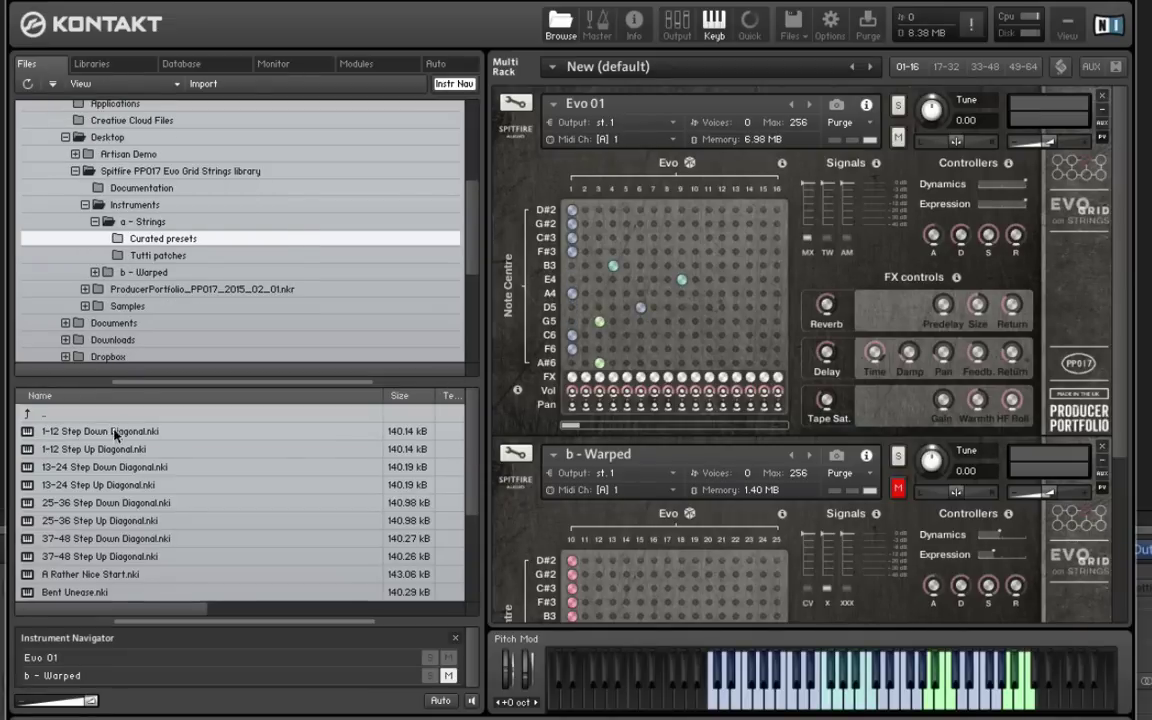
pyautogui.moveTo(684, 283); pyautogui.dragTo(684, 283)
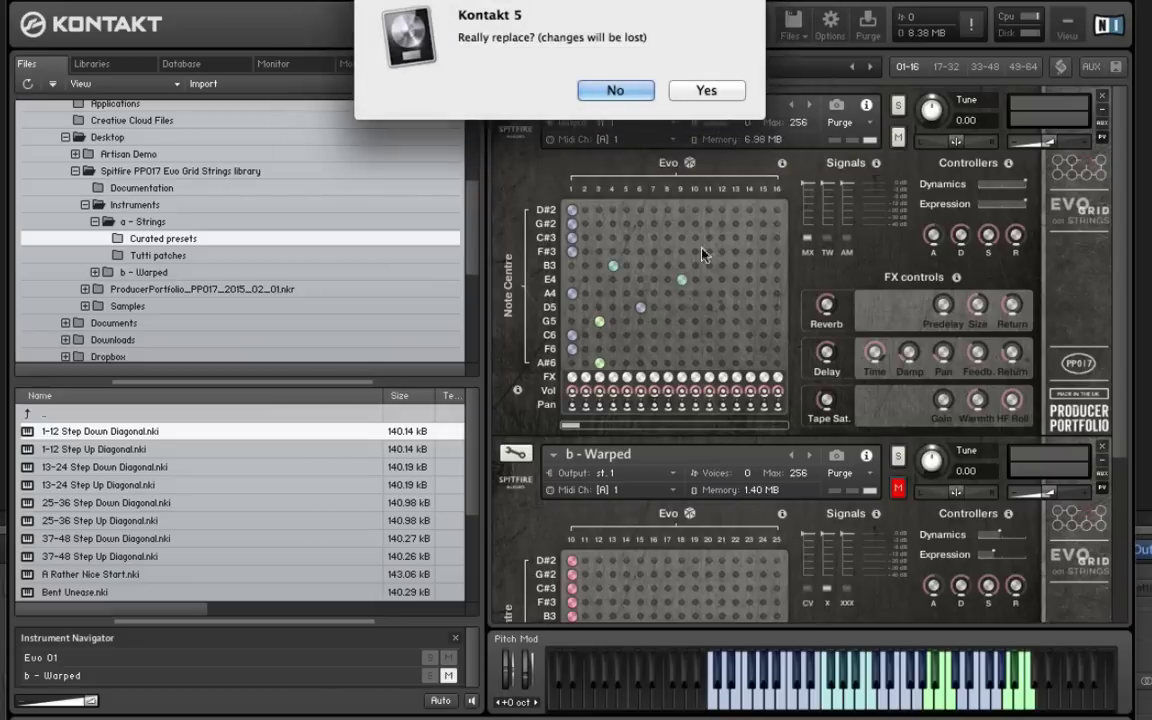
pyautogui.click(714, 94)
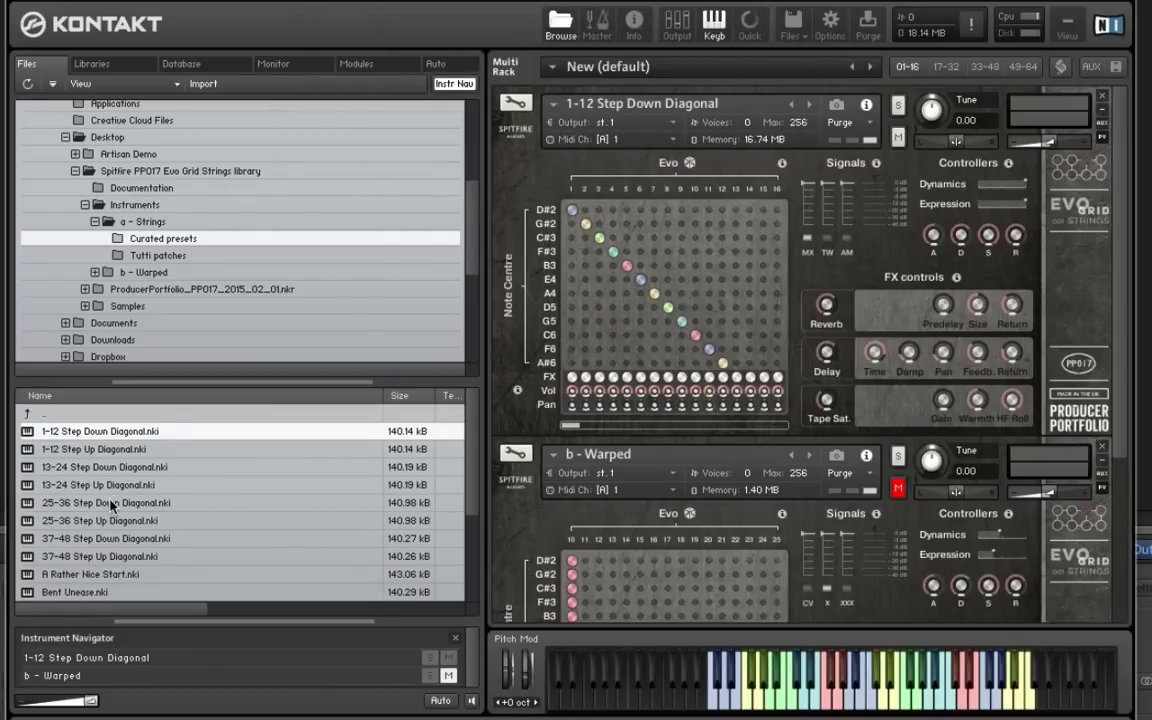
# - Load the curated preset A Rather Nice Start.nki into slot 1 in its place
pyautogui.scroll(-2, 120, 504)
pyautogui.click(60, 507)
pyautogui.moveTo(60, 514); pyautogui.dragTo(572, 184)
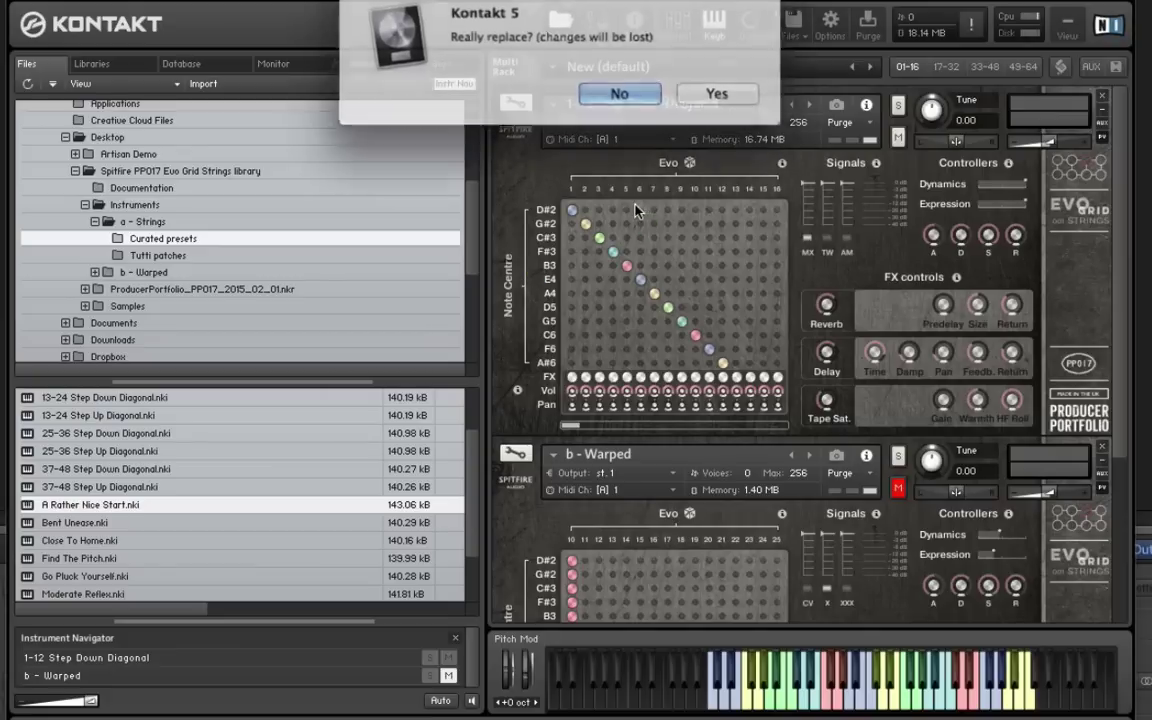
pyautogui.click(706, 90)
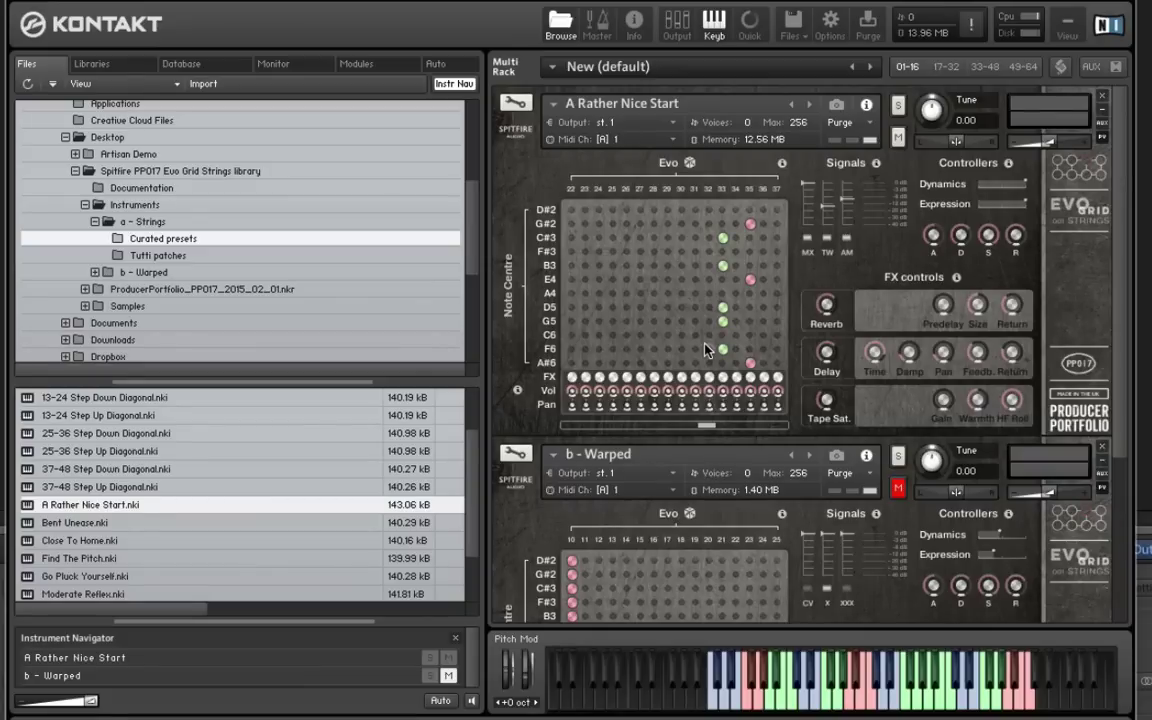
# - Place Evo grid notes at C6 and F6, both in column 28
pyautogui.click(668, 336)
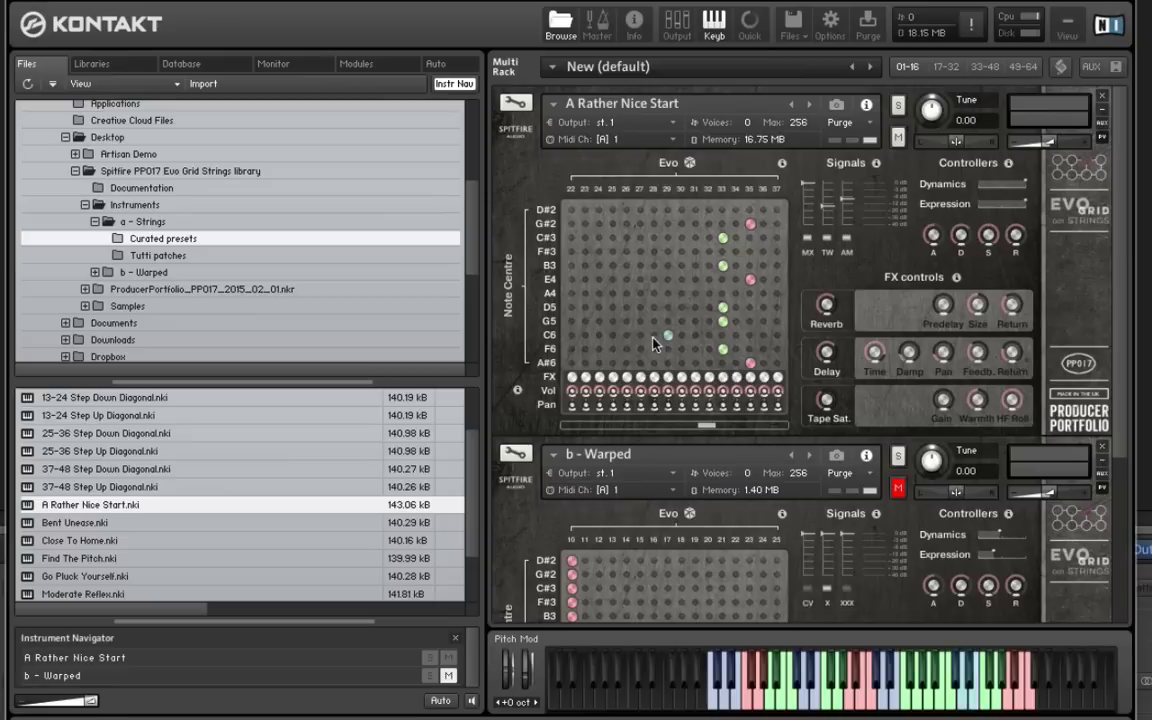
pyautogui.click(654, 336)
pyautogui.click(654, 349)
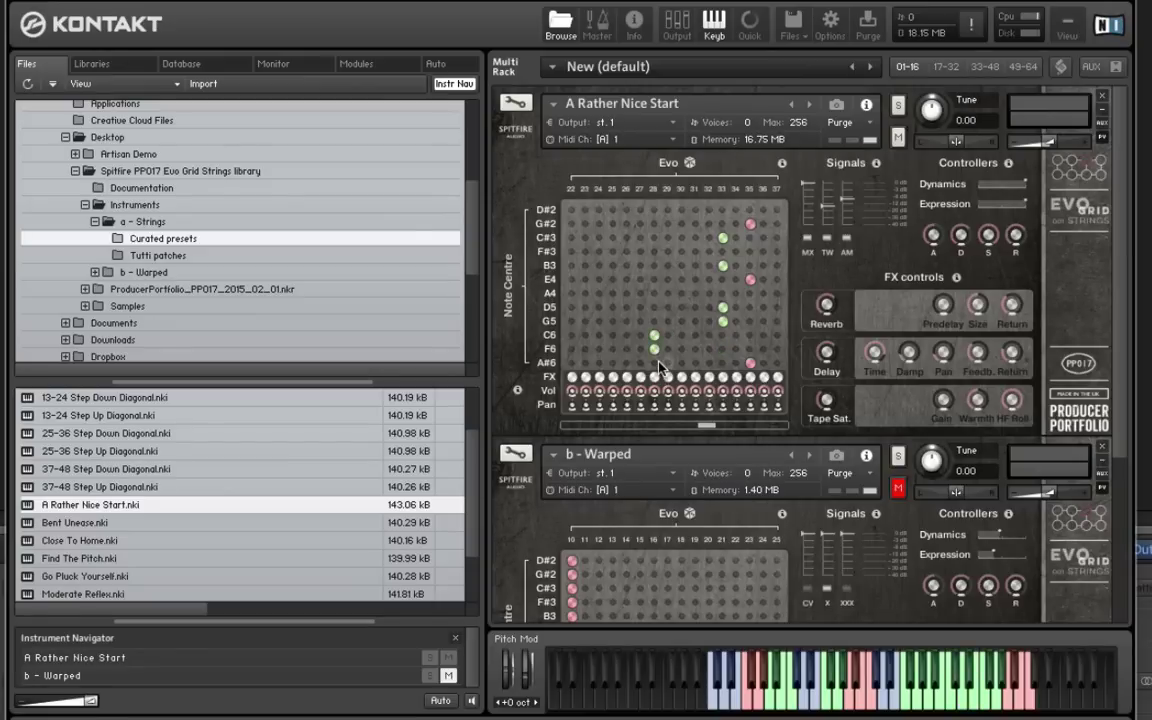